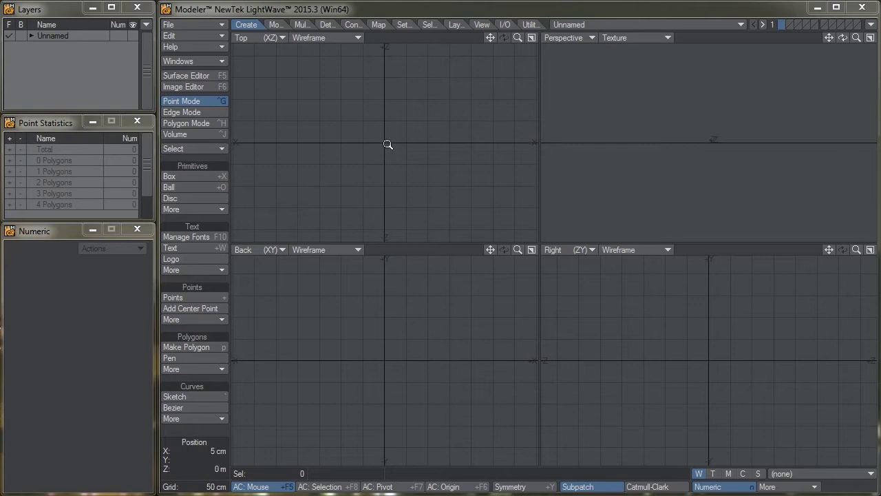
Step: Draw a flat disc in the Top view centred on the origin, with a radius of about 2.8 cm
{"action": "left_click_drag", "start_coordinate": [383, 139], "coordinate": [539, 153], "text": "ctrl+alt"}
{"action": "left_click_drag", "start_coordinate": [400, 157], "coordinate": [539, 149], "text": "alt"}
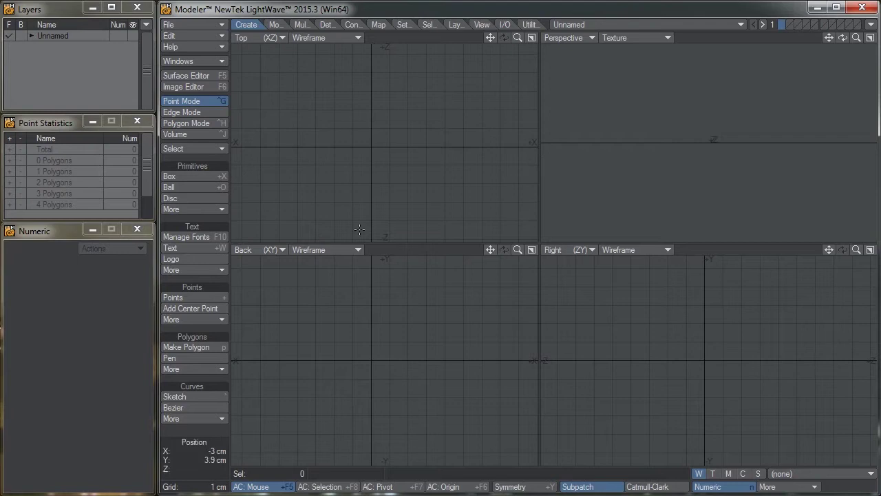
{"action": "left_click_drag", "start_coordinate": [379, 147], "coordinate": [392, 147], "text": "alt+shift"}
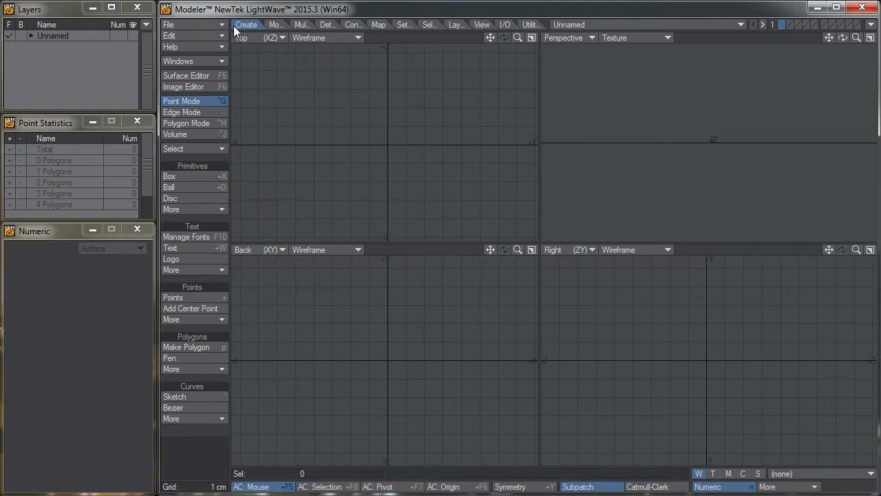
{"action": "left_click", "coordinate": [194, 186]}
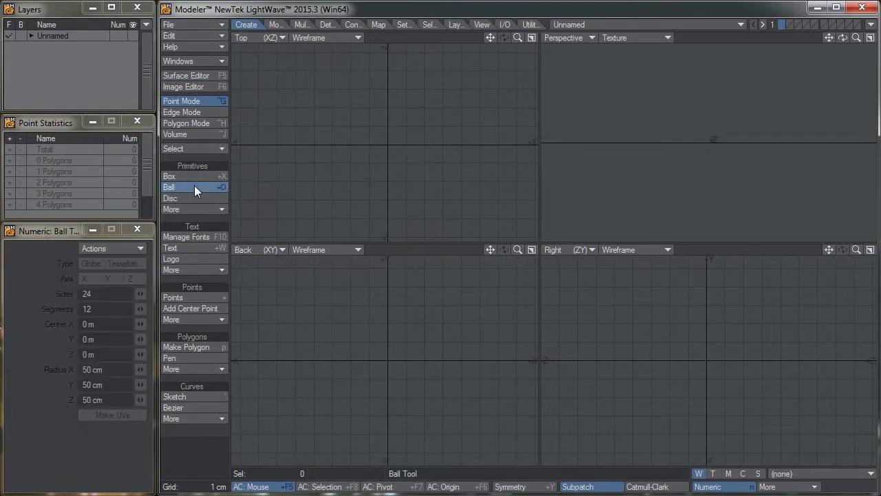
{"action": "left_click", "coordinate": [191, 198]}
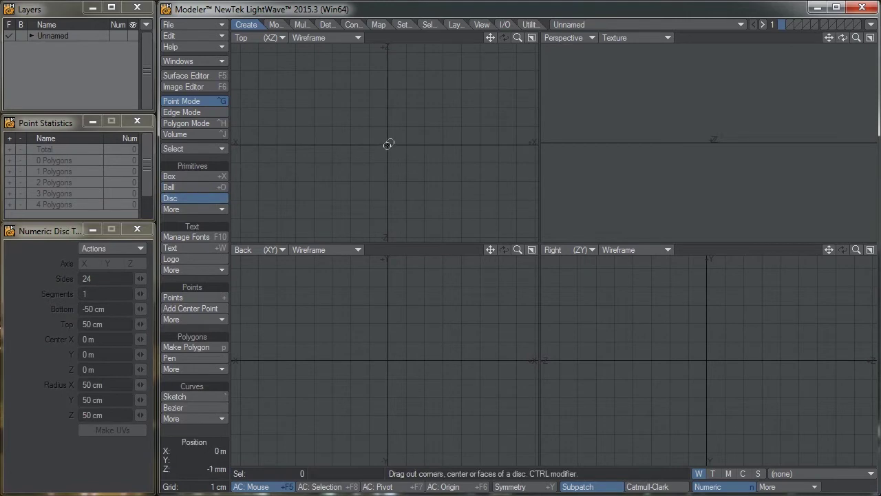
{"action": "left_click_drag", "start_coordinate": [388, 144], "coordinate": [442, 193]}
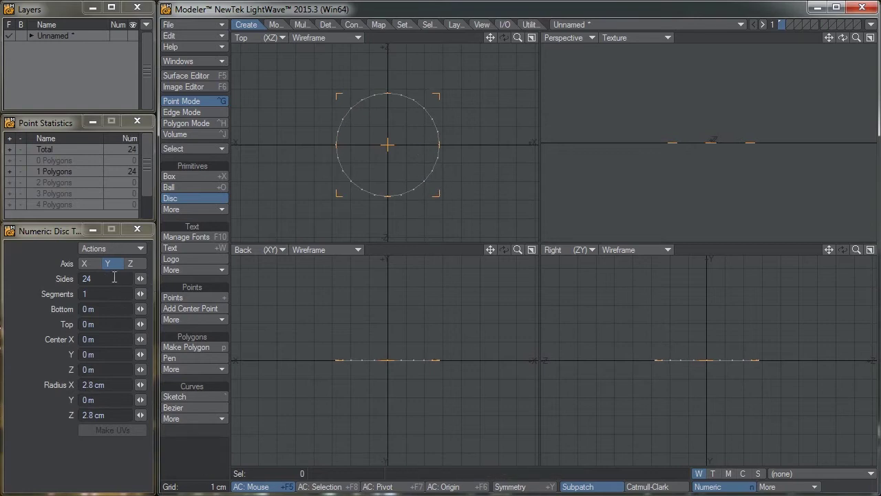
Step: Set the disc's sides to 8 and give it height between about 3.3 cm and 4.7 cm on the Y axis
{"action": "left_click", "coordinate": [114, 278]}
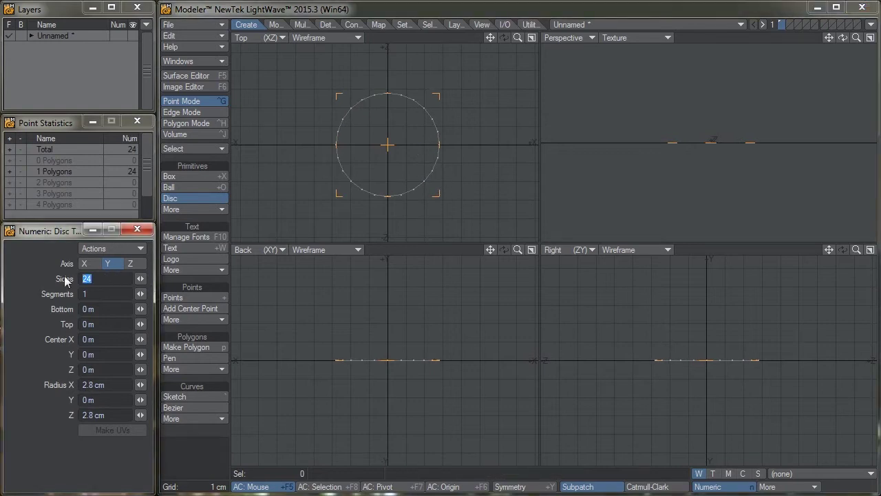
{"action": "type", "text": "8"}
{"action": "key", "text": "Tab"}
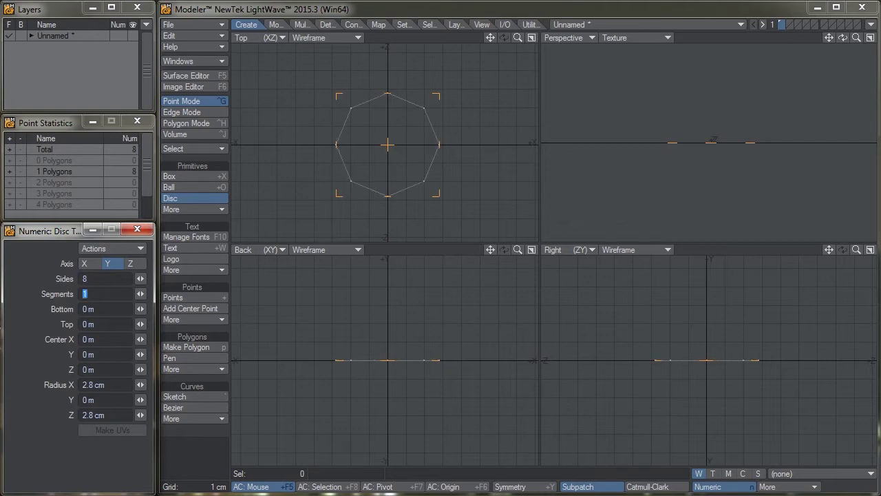
{"action": "left_click_drag", "start_coordinate": [394, 335], "coordinate": [389, 285]}
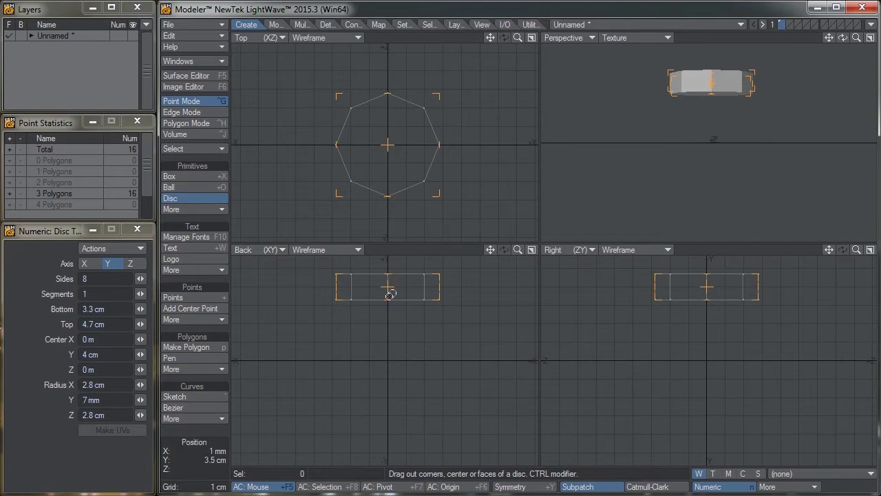
{"action": "key", "text": "space"}
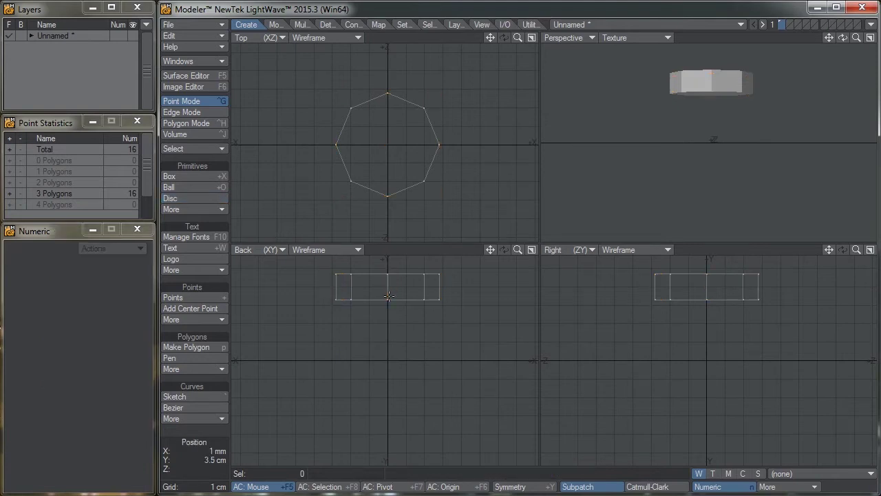
Step: Bevel the disc's bottom polygon by about 3 mm shift and 4 mm inset, and again by about 3.2 cm shift and 4 mm inset
{"action": "left_click", "coordinate": [203, 125]}
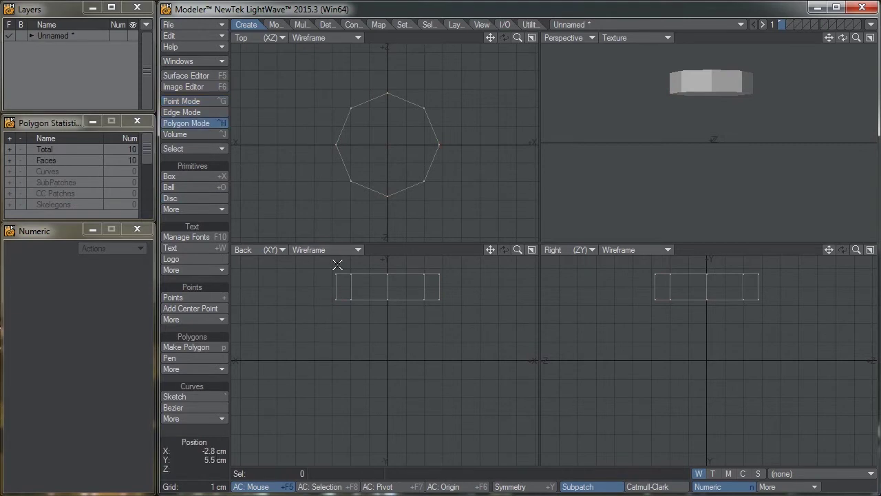
{"action": "left_click", "coordinate": [364, 300]}
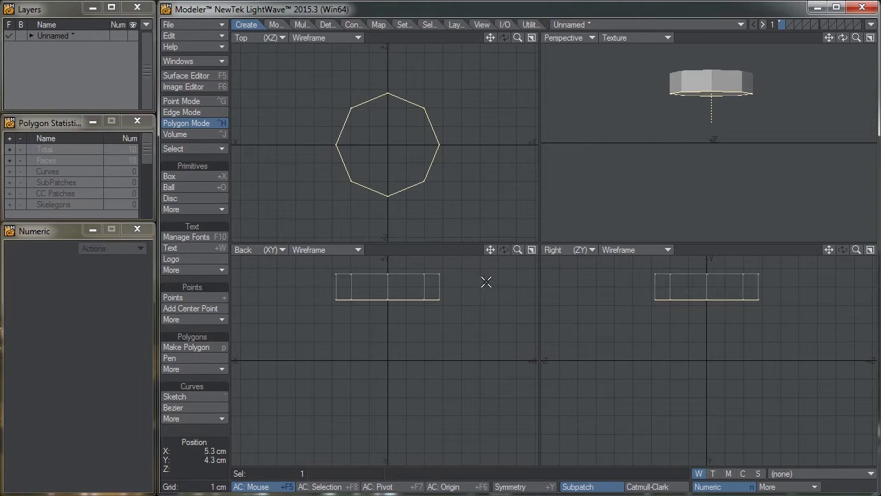
{"action": "key", "text": "b"}
{"action": "mouse_move", "coordinate": [473, 284]}
{"action": "left_mouse_down"}
{"action": "mouse_move", "coordinate": [457, 282]}
{"action": "mouse_move", "coordinate": [471, 285]}
{"action": "mouse_move", "coordinate": [465, 276]}
{"action": "left_mouse_up"}
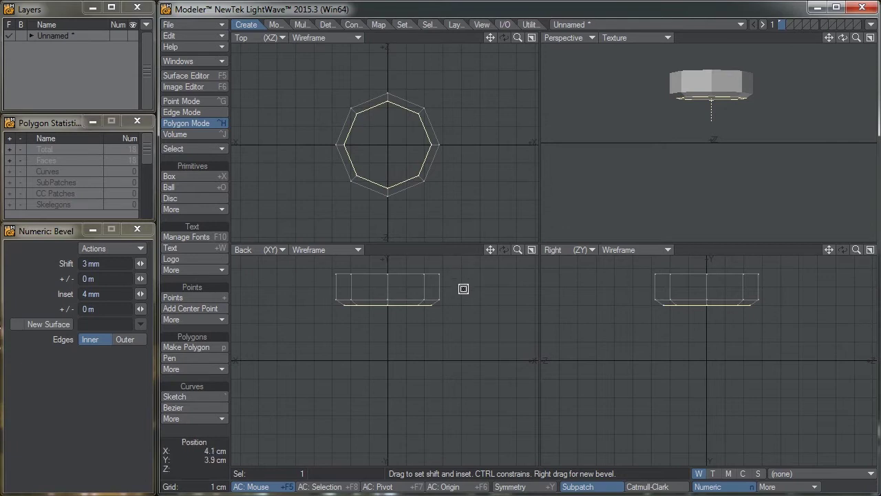
{"action": "right_click", "coordinate": [462, 289]}
{"action": "left_click_drag", "start_coordinate": [473, 350], "coordinate": [467, 290]}
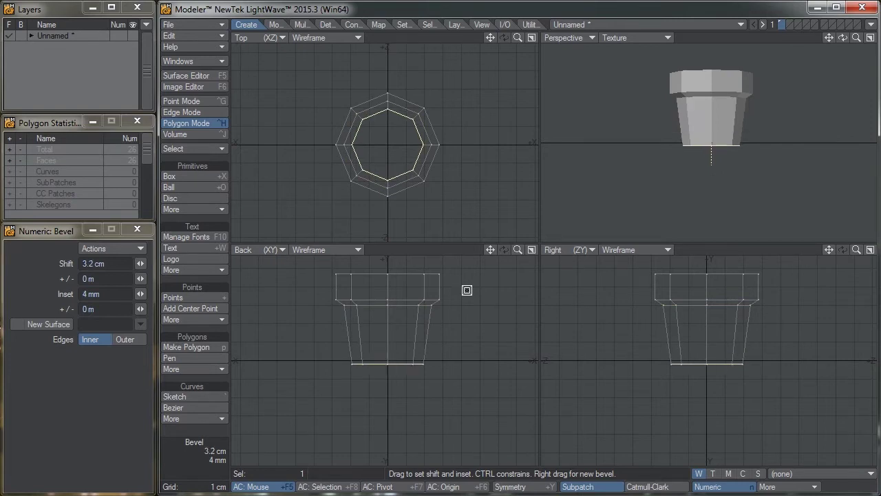
Step: Bevel the lower end of the pot body into a slight chamfer and inset its base to a small central octagon
{"action": "right_click", "coordinate": [464, 303]}
{"action": "left_click_drag", "start_coordinate": [475, 357], "coordinate": [472, 354]}
{"action": "right_click", "coordinate": [475, 323]}
{"action": "left_click_drag", "start_coordinate": [490, 325], "coordinate": [468, 325]}
{"action": "mouse_move", "coordinate": [468, 325]}
{"action": "right_mouse_down"}
{"action": "mouse_move", "coordinate": [296, 352]}
{"action": "mouse_move", "coordinate": [462, 335]}
{"action": "right_mouse_up"}
{"action": "key", "text": "space"}
{"action": "left_click_drag", "start_coordinate": [436, 314], "coordinate": [426, 371], "text": "alt"}
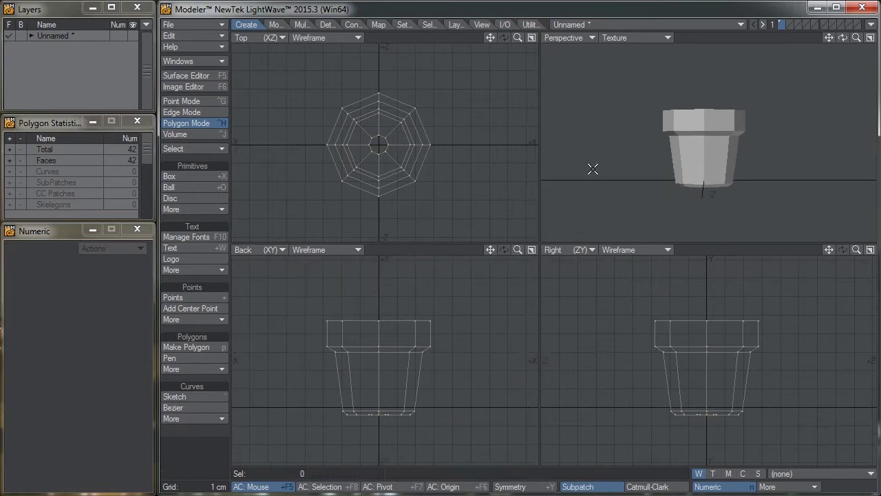
Step: Bevel the pot's top polygon repeatedly to form a chamfered rim and hollow inner walls that follow the outer shape
{"action": "left_click_drag", "start_coordinate": [707, 156], "coordinate": [708, 188], "text": "alt"}
{"action": "scroll", "coordinate": [706, 115], "scroll_direction": "up", "scroll_amount": 2}
{"action": "left_click", "coordinate": [706, 115]}
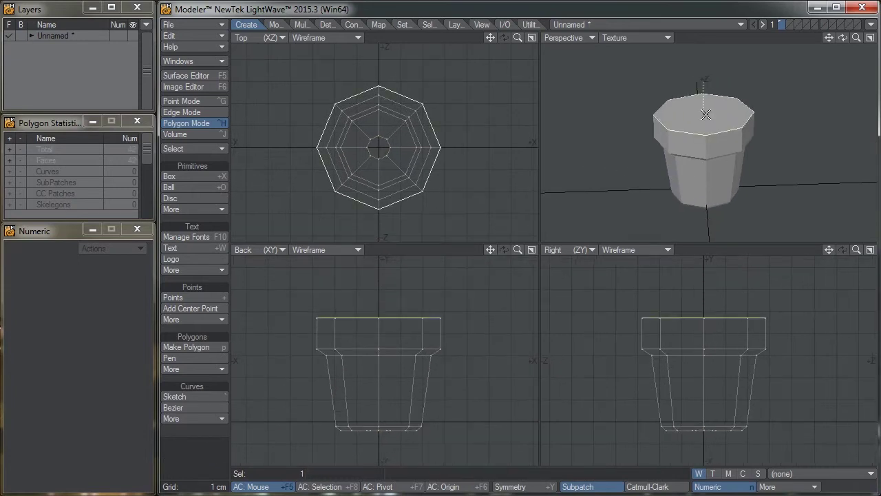
{"action": "key", "text": "a"}
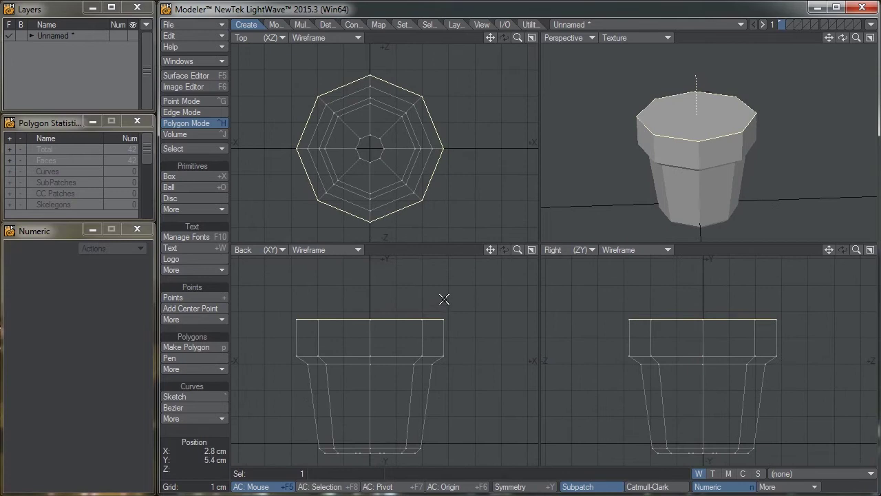
{"action": "key", "text": "b"}
{"action": "mouse_move", "coordinate": [474, 330]}
{"action": "left_mouse_down"}
{"action": "mouse_move", "coordinate": [471, 308]}
{"action": "mouse_move", "coordinate": [465, 336]}
{"action": "mouse_move", "coordinate": [468, 327]}
{"action": "left_mouse_up"}
{"action": "right_click", "coordinate": [466, 303]}
{"action": "right_click", "coordinate": [474, 323]}
{"action": "right_click", "coordinate": [471, 322]}
{"action": "left_click_drag", "start_coordinate": [482, 295], "coordinate": [473, 373]}
Step: Bevel the pot's inner floor and inset it by about 9.5 mm to leave a small central octagon
{"action": "left_click_drag", "start_coordinate": [400, 424], "coordinate": [449, 373], "text": "alt"}
{"action": "left_click_drag", "start_coordinate": [445, 376], "coordinate": [457, 341], "text": "alt"}
{"action": "right_click", "coordinate": [487, 325]}
{"action": "right_click", "coordinate": [491, 342]}
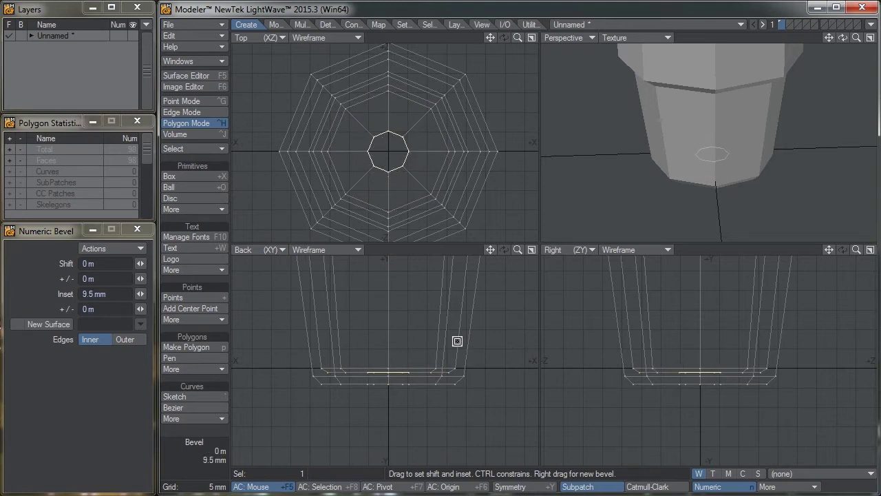
{"action": "key", "text": "space"}
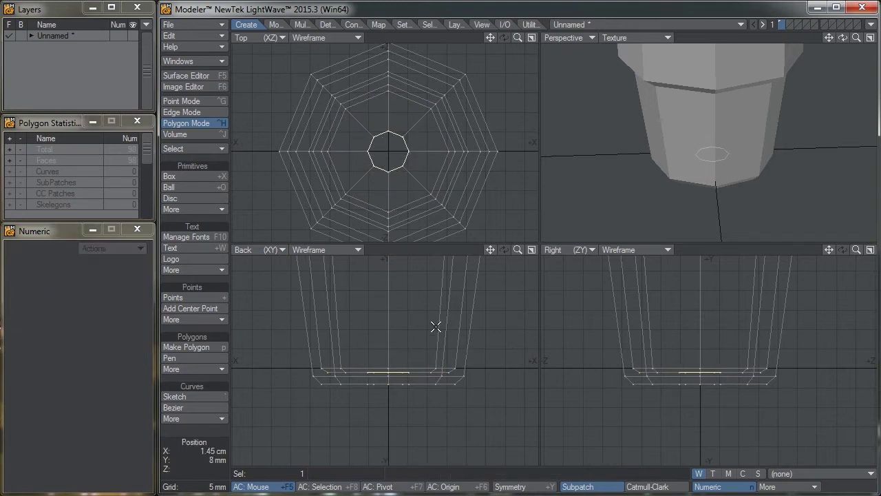
Step: Bridge the central octagons of the inner floor and outer base to cut a drainage hole through the pot
{"action": "left_click_drag", "start_coordinate": [732, 95], "coordinate": [730, 129], "text": "alt"}
{"action": "left_click_drag", "start_coordinate": [698, 188], "coordinate": [729, 136], "text": "alt"}
{"action": "left_click", "coordinate": [710, 153]}
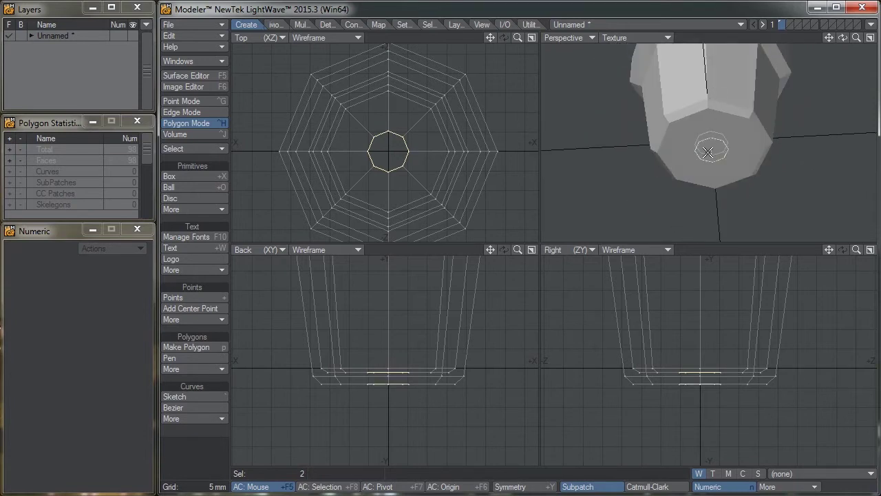
{"action": "left_click", "coordinate": [354, 25]}
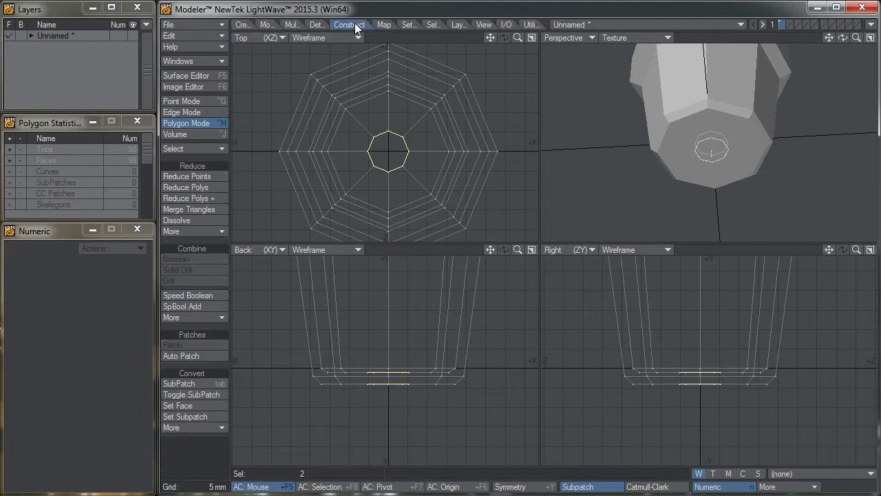
{"action": "left_click", "coordinate": [204, 318]}
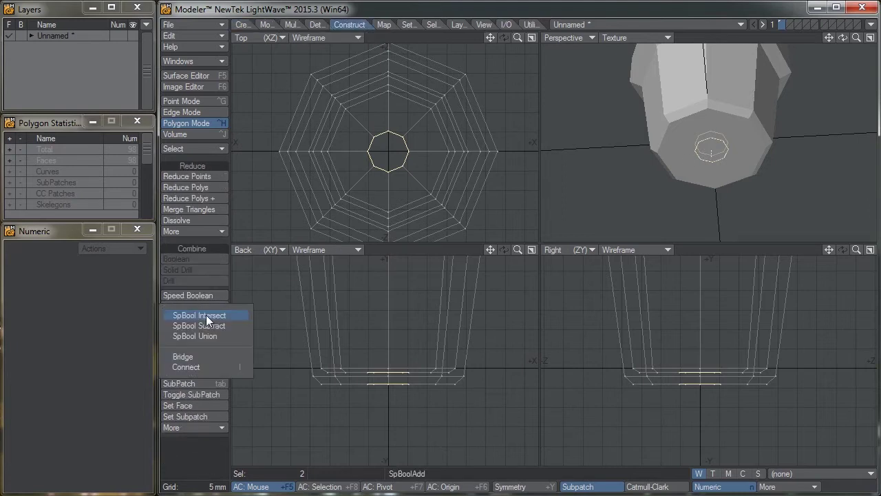
{"action": "left_click", "coordinate": [194, 356]}
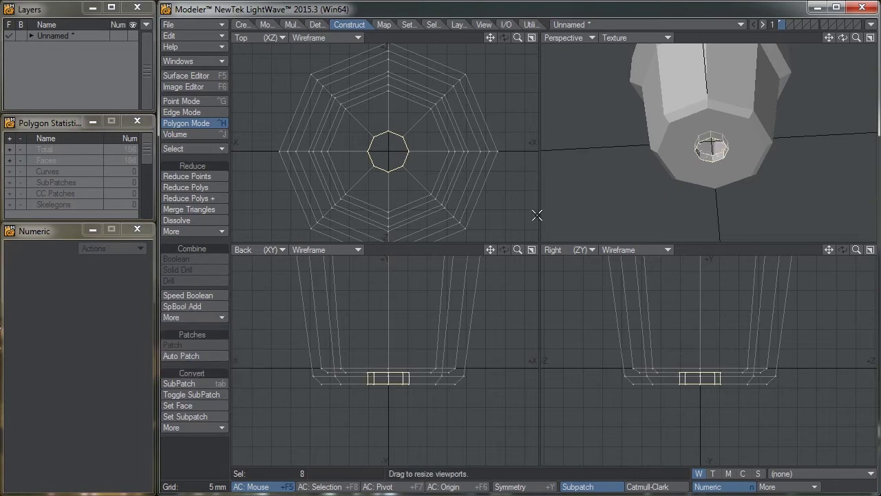
{"action": "mouse_move", "coordinate": [701, 190]}
{"action": "left_mouse_down", "text": "alt"}
{"action": "mouse_move", "coordinate": [710, 98]}
{"action": "mouse_move", "coordinate": [693, 207]}
{"action": "mouse_move", "coordinate": [693, 194]}
{"action": "left_mouse_up", "text": "alt"}
{"action": "key", "text": "ctrl+g"}
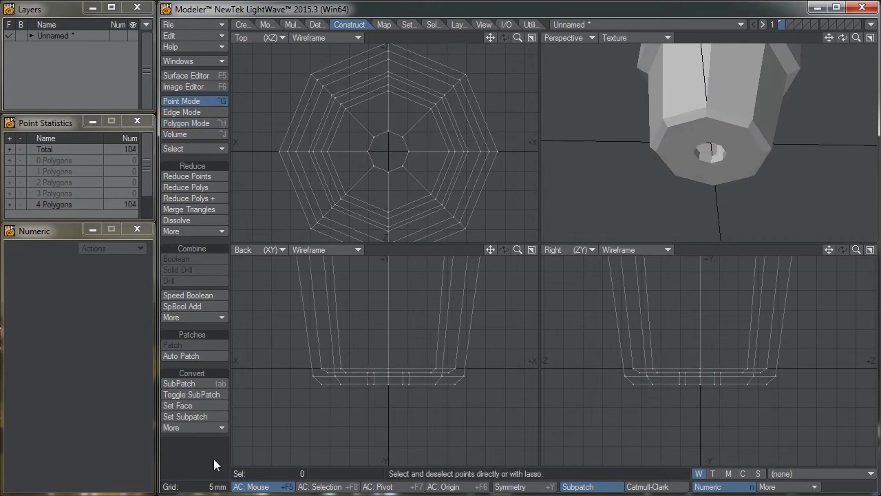
Step: Preview the pot as a smooth SubPatch surface and inspect both its base and its open top
{"action": "key", "text": "a"}
{"action": "left_click_drag", "start_coordinate": [413, 328], "coordinate": [411, 355], "text": "alt"}
{"action": "left_click_drag", "start_coordinate": [742, 108], "coordinate": [701, 95], "text": "alt"}
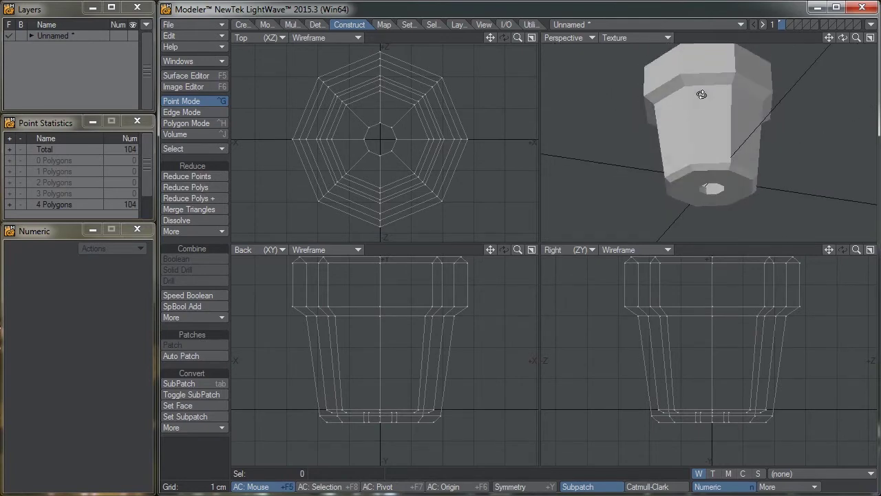
{"action": "left_click_drag", "start_coordinate": [732, 108], "coordinate": [737, 128], "text": "alt"}
{"action": "key", "text": "Tab"}
{"action": "left_click_drag", "start_coordinate": [709, 187], "coordinate": [705, 164], "text": "alt"}
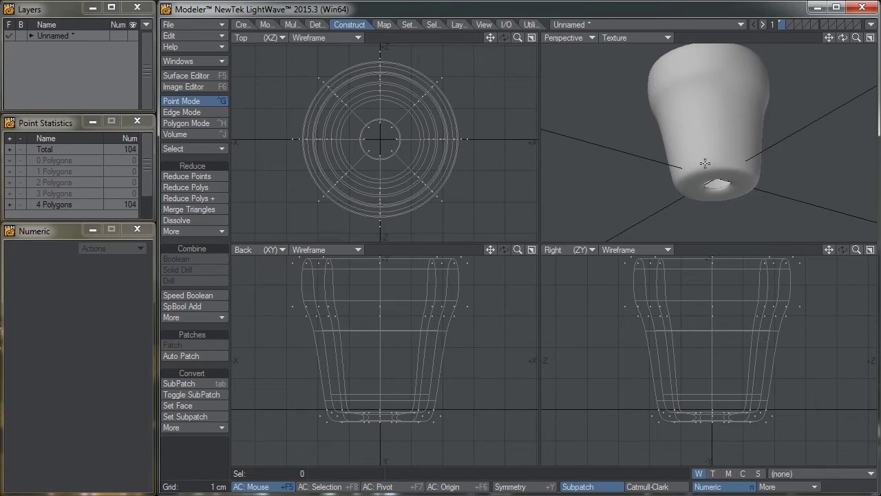
{"action": "key", "text": "Tab"}
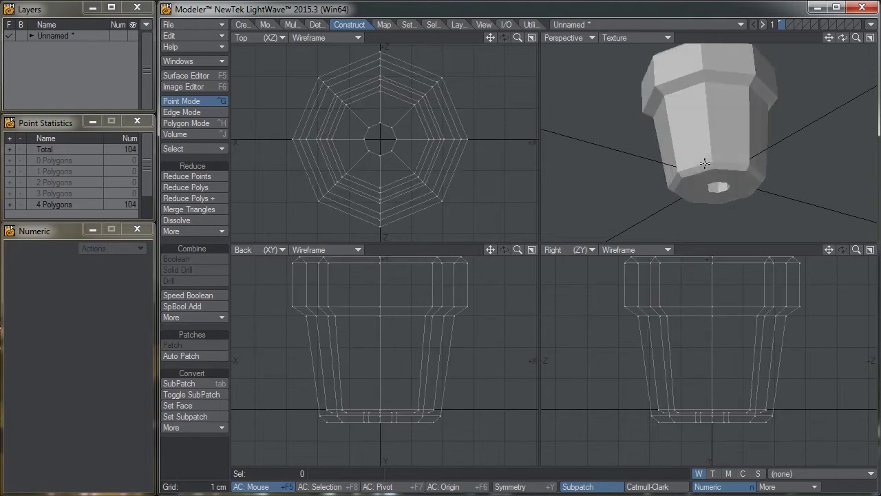
{"action": "left_click_drag", "start_coordinate": [734, 89], "coordinate": [748, 99], "text": "alt"}
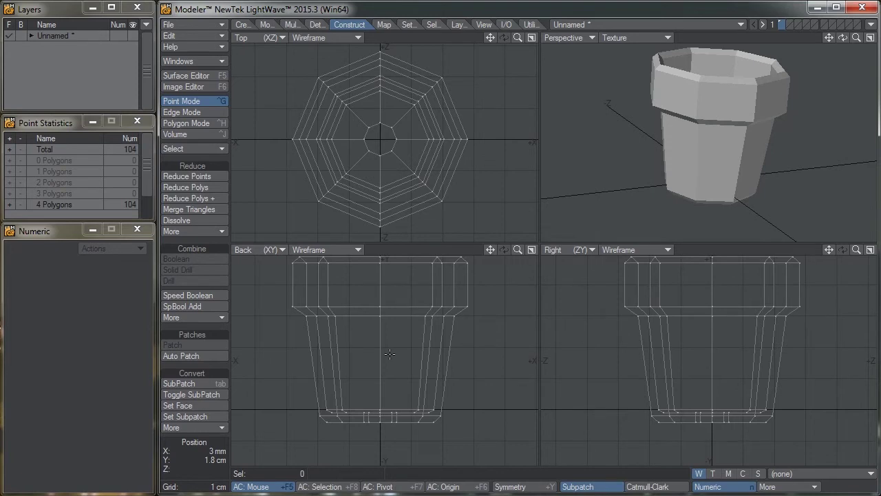
Step: Paste a copy of the pot into the second layer
{"action": "left_click", "coordinate": [789, 25]}
{"action": "key", "text": "ctrl+v"}
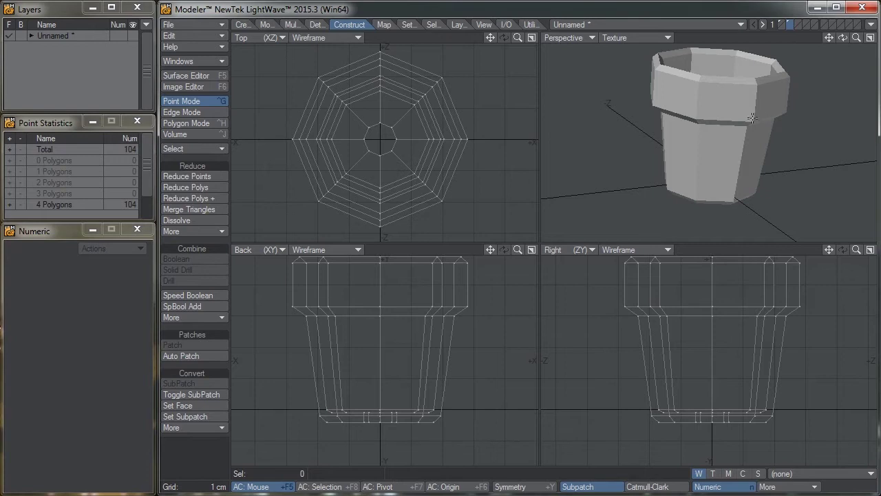
{"action": "left_click_drag", "start_coordinate": [421, 299], "coordinate": [419, 313]}
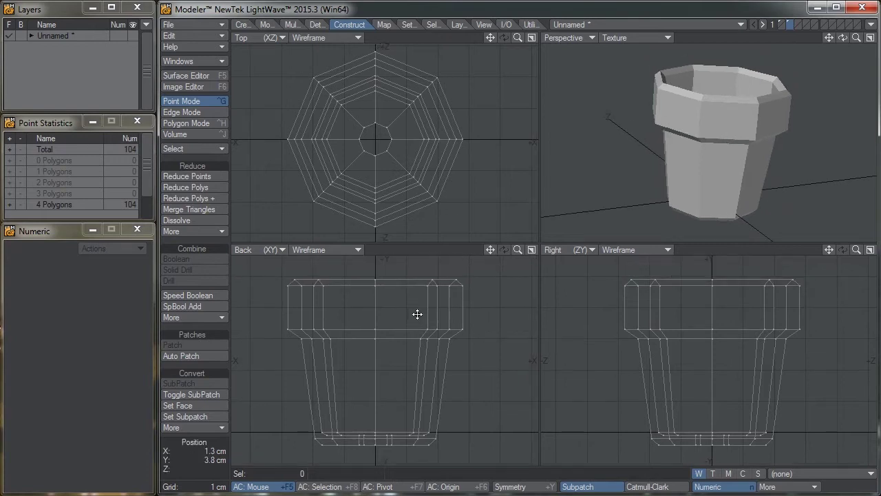
Step: Select the edge loops around the upper and lower outer edges of the pot copy's rim
{"action": "left_click", "coordinate": [194, 113]}
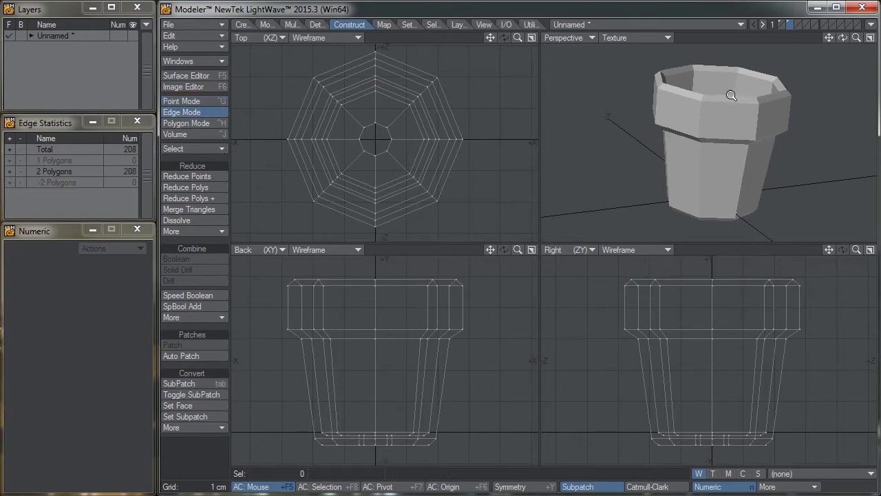
{"action": "left_click_drag", "start_coordinate": [734, 91], "coordinate": [774, 93], "text": "ctrl+alt"}
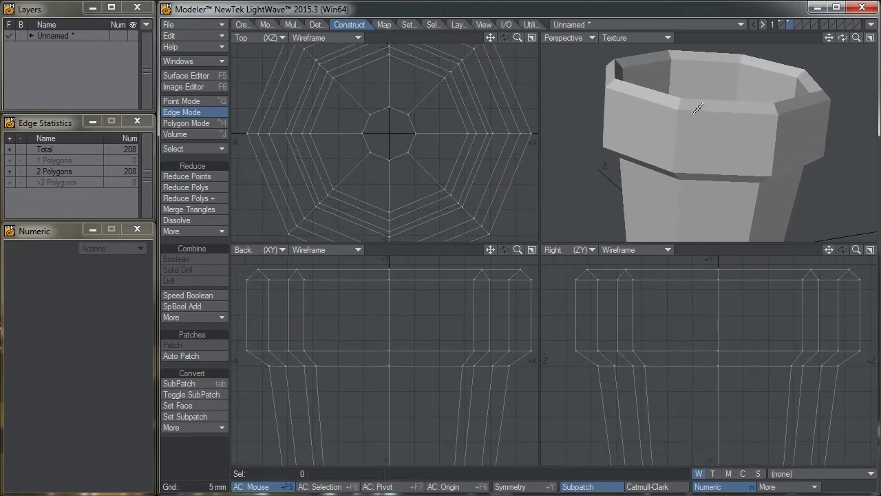
{"action": "left_click", "coordinate": [686, 117]}
{"action": "left_click", "coordinate": [669, 106]}
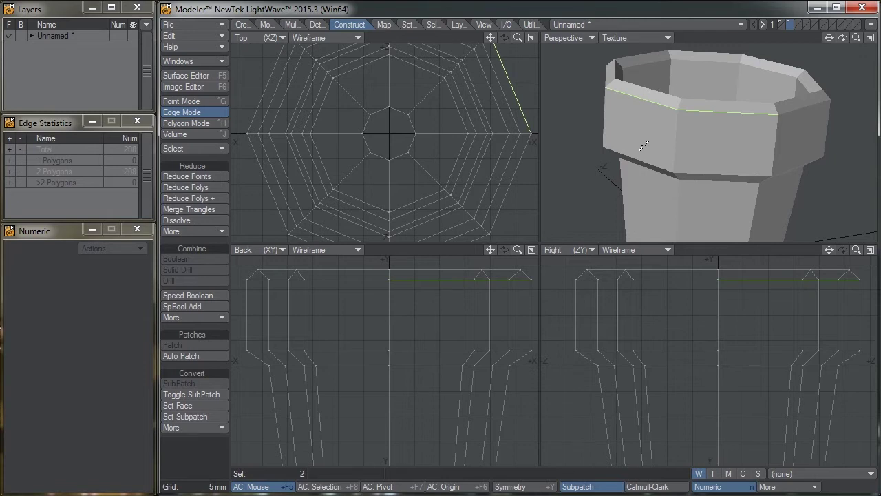
{"action": "key", "text": "l"}
{"action": "left_click_drag", "start_coordinate": [710, 137], "coordinate": [690, 131], "text": "alt"}
{"action": "left_click", "coordinate": [691, 130]}
{"action": "left_click", "coordinate": [774, 102]}
{"action": "key", "text": "ctrl+l"}
Step: Add the edge loop where the body meets the rim and the loop around the rim's inner edge to the selection
{"action": "left_click_drag", "start_coordinate": [711, 158], "coordinate": [727, 146], "text": "alt"}
{"action": "left_click", "coordinate": [782, 124], "text": "shift"}
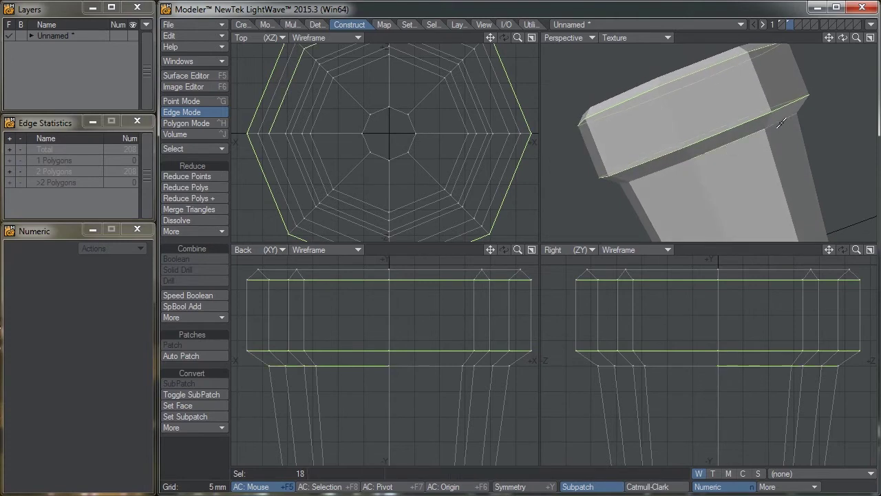
{"action": "key", "text": "ctrl+]"}
{"action": "left_click_drag", "start_coordinate": [782, 100], "coordinate": [746, 153], "text": "alt"}
{"action": "left_click", "coordinate": [620, 66], "text": "shift"}
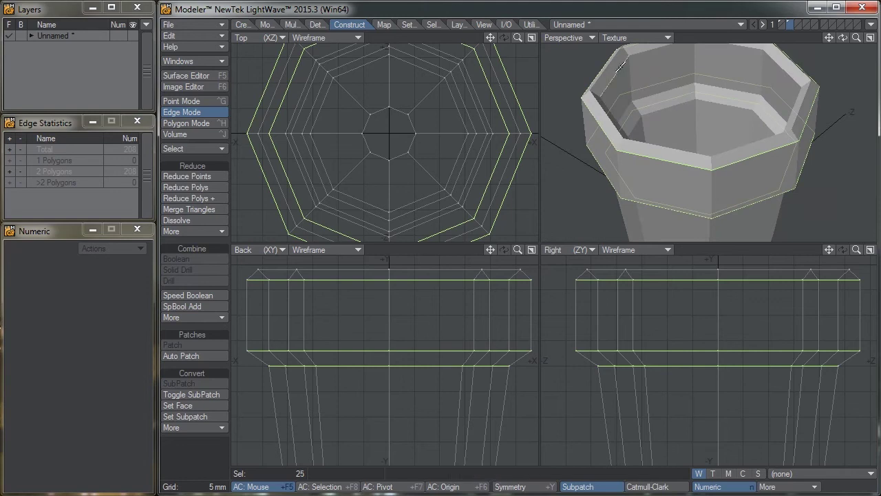
{"action": "key", "text": "ctrl+]"}
Step: Add the edge loops around the upper and lower edges of the ledge inside the pot to the selection
{"action": "left_click_drag", "start_coordinate": [645, 52], "coordinate": [676, 101], "text": "alt"}
{"action": "left_click", "coordinate": [680, 77], "text": "shift"}
{"action": "left_click", "coordinate": [694, 76], "text": "shift"}
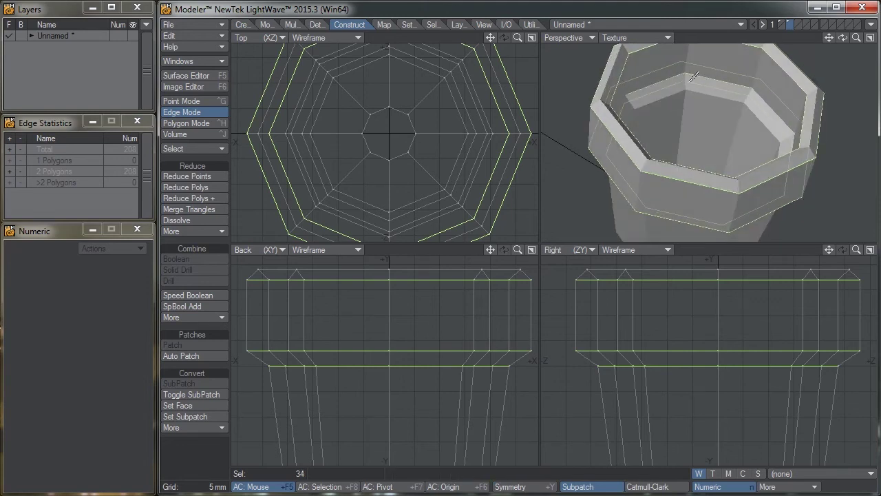
{"action": "key", "text": "ctrl+]"}
{"action": "left_click", "coordinate": [728, 102], "text": "shift"}
{"action": "left_click", "coordinate": [759, 119], "text": "shift"}
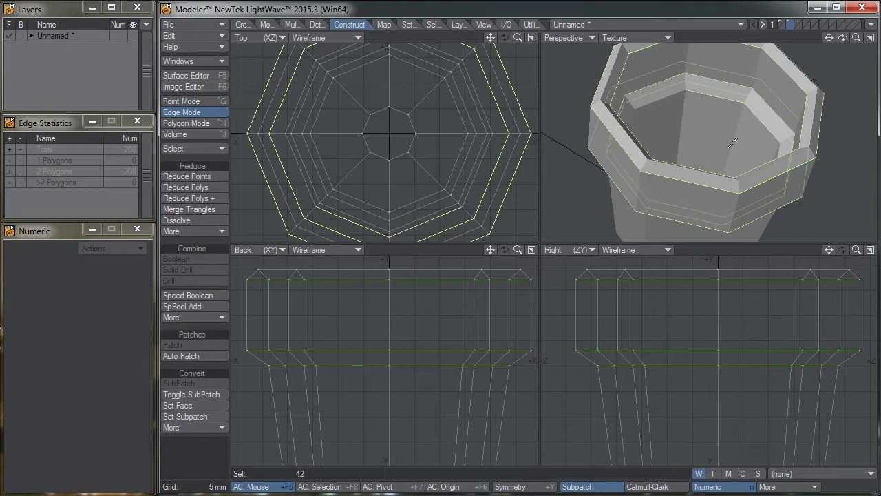
{"action": "key", "text": "ctrl+]"}
Step: Add the two edge loops where the inner wall meets the pot's inside floor to the selection
{"action": "left_click_drag", "start_coordinate": [716, 137], "coordinate": [690, 170], "text": "alt"}
{"action": "left_click", "coordinate": [699, 160], "text": "shift"}
{"action": "left_click", "coordinate": [722, 156], "text": "shift"}
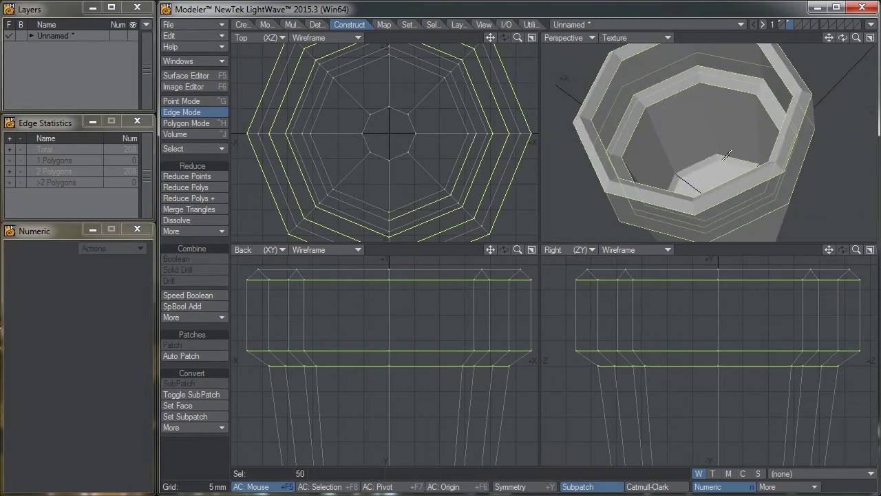
{"action": "key", "text": "ctrl+l"}
{"action": "left_click", "coordinate": [713, 164], "text": "shift"}
{"action": "left_click", "coordinate": [727, 162], "text": "shift"}
{"action": "key", "text": "ctrl+l"}
Step: Add the edge loop around the drainage hole on the inside floor to the selection
{"action": "left_click_drag", "start_coordinate": [696, 180], "coordinate": [716, 174], "text": "alt"}
{"action": "left_click", "coordinate": [699, 178], "text": "shift"}
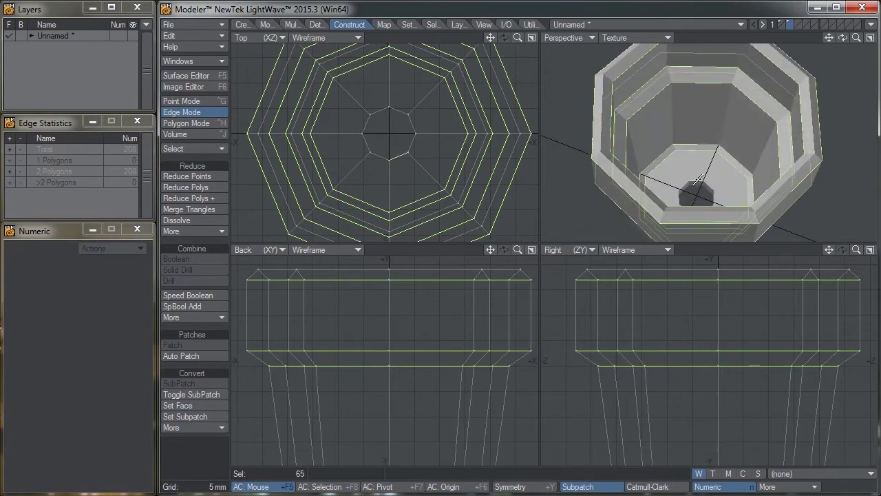
{"action": "key", "text": "ctrl+l"}
Step: Add the edge loop at the foot of the outer wall and the loop around the underside's outer edge to the selection
{"action": "left_click_drag", "start_coordinate": [685, 202], "coordinate": [685, 101], "text": "alt"}
{"action": "left_click_drag", "start_coordinate": [734, 171], "coordinate": [775, 122], "text": "alt"}
{"action": "left_click", "coordinate": [722, 135]}
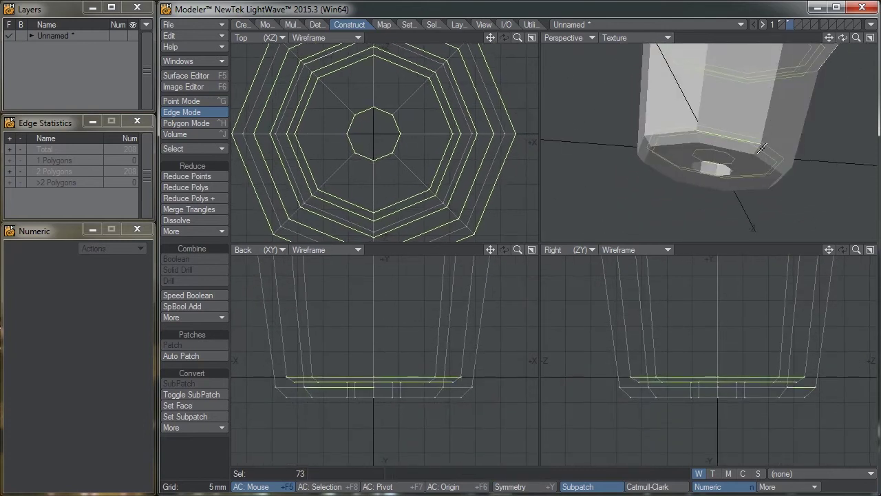
{"action": "left_click", "coordinate": [772, 150]}
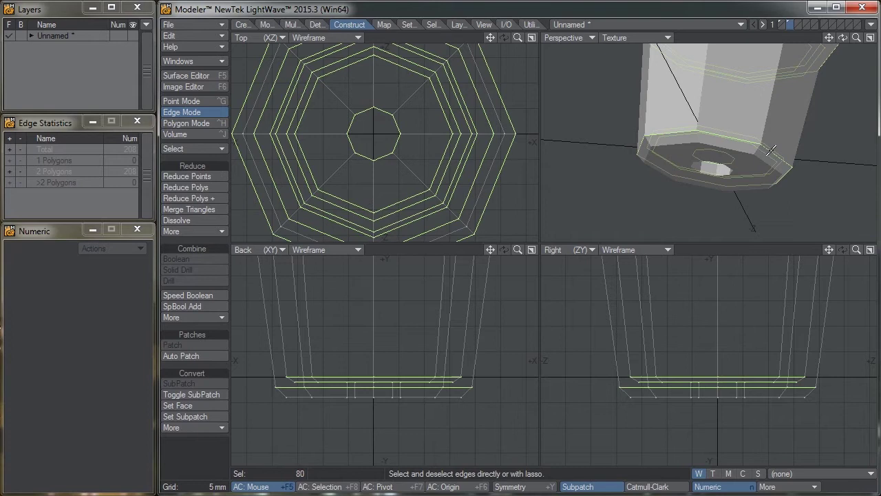
{"action": "left_click", "coordinate": [759, 160]}
{"action": "key", "text": "ctrl+l"}
Step: Add the edge loop around the drainage hole on the pot's underside to the selection
{"action": "left_click_drag", "start_coordinate": [746, 160], "coordinate": [719, 117], "text": "alt"}
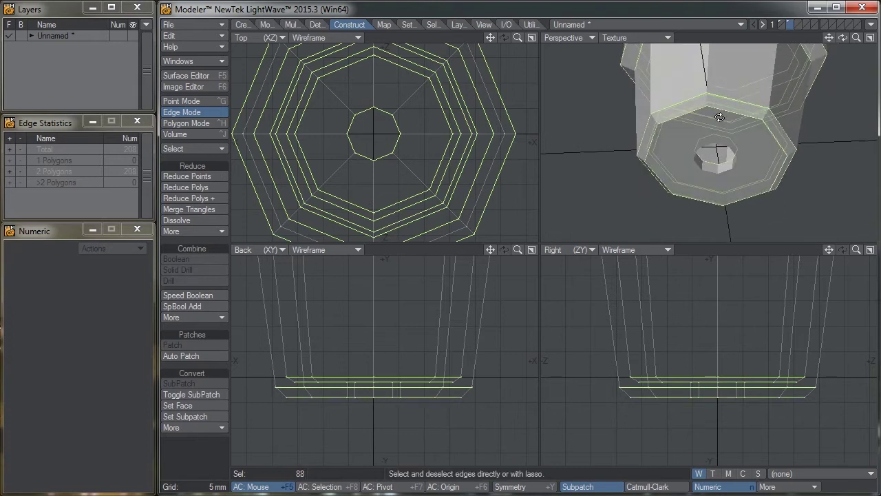
{"action": "left_click", "coordinate": [714, 171]}
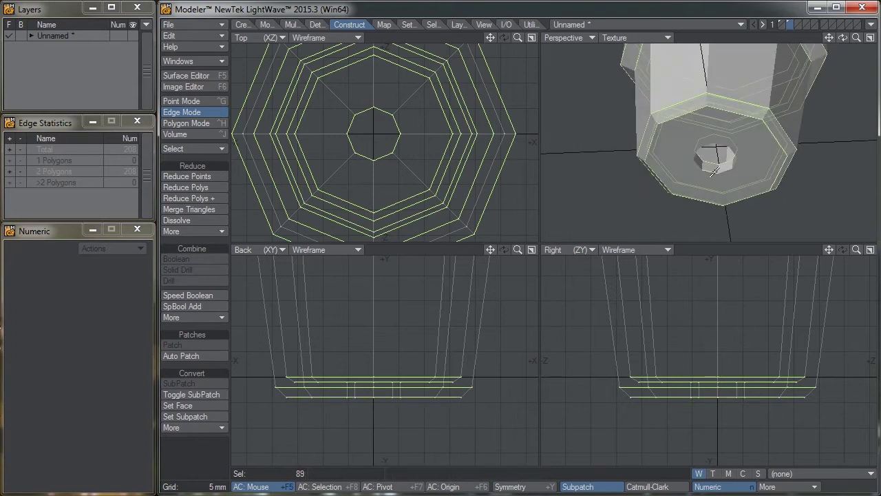
{"action": "left_click", "coordinate": [735, 205]}
Step: Chamfer all selected edge loops by about 240 µm and clear the selection
{"action": "left_click_drag", "start_coordinate": [737, 117], "coordinate": [716, 115], "text": "ctrl+alt"}
{"action": "left_click_drag", "start_coordinate": [727, 103], "coordinate": [702, 162], "text": "alt"}
{"action": "left_click_drag", "start_coordinate": [724, 120], "coordinate": [704, 167], "text": "alt+shift"}
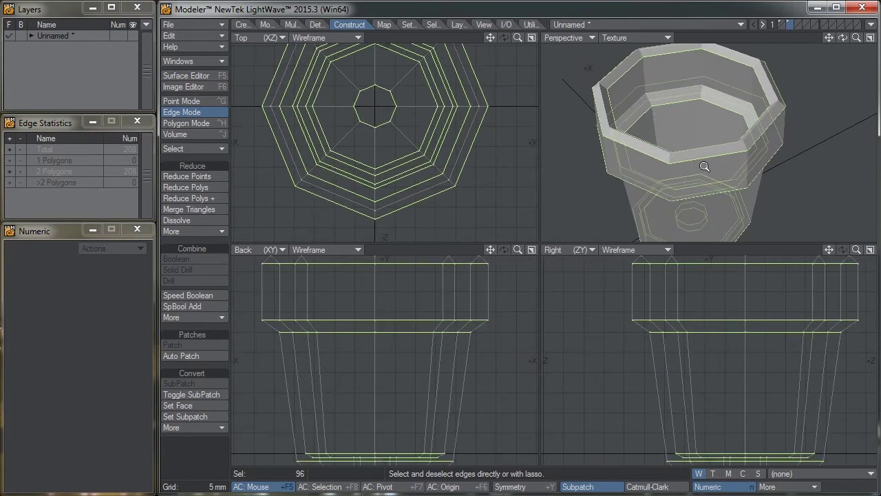
{"action": "left_click", "coordinate": [297, 25]}
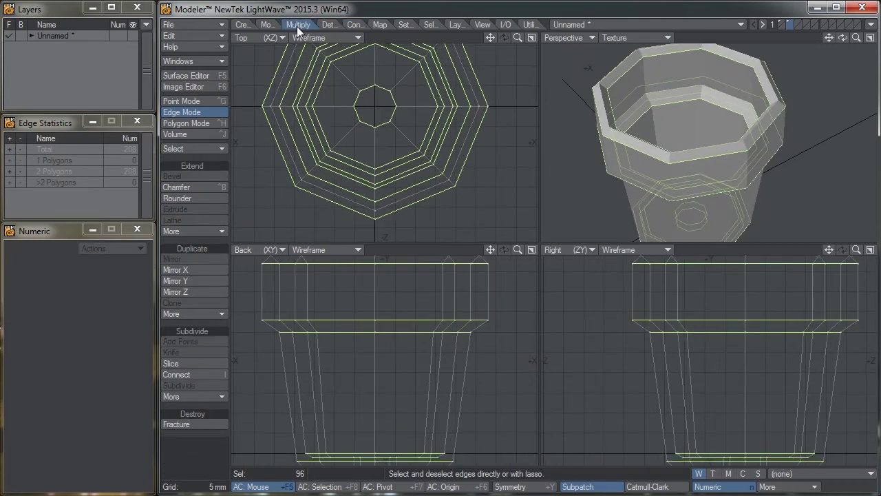
{"action": "left_click_drag", "start_coordinate": [679, 172], "coordinate": [709, 165], "text": "ctrl+alt"}
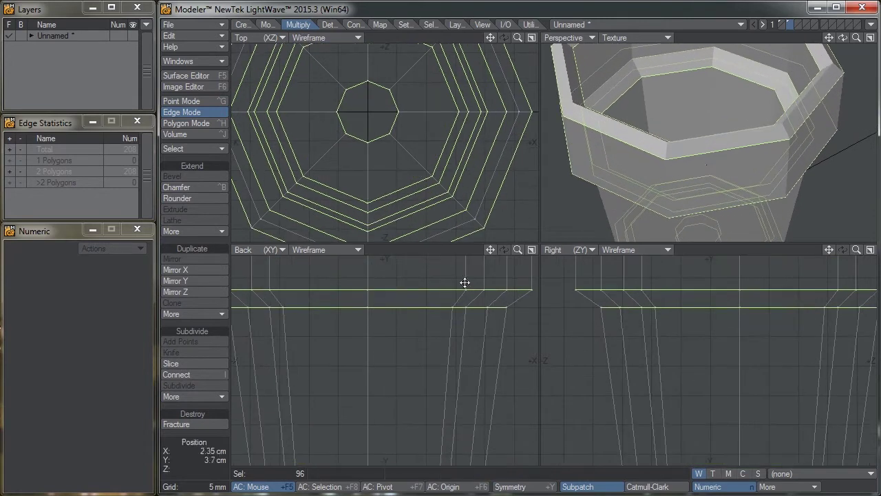
{"action": "left_click_drag", "start_coordinate": [440, 294], "coordinate": [559, 347], "text": "alt+shift"}
{"action": "left_click_drag", "start_coordinate": [351, 269], "coordinate": [407, 329], "text": "alt+shift"}
{"action": "left_click", "coordinate": [193, 187]}
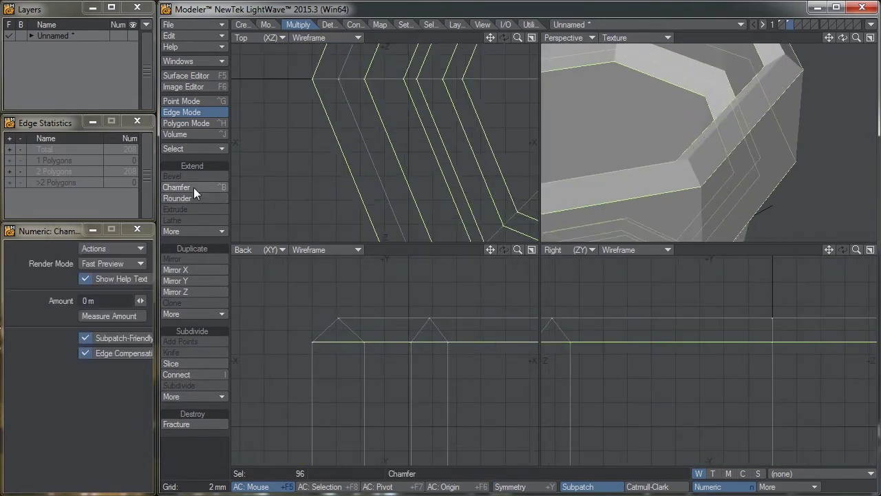
{"action": "left_click_drag", "start_coordinate": [305, 305], "coordinate": [318, 305]}
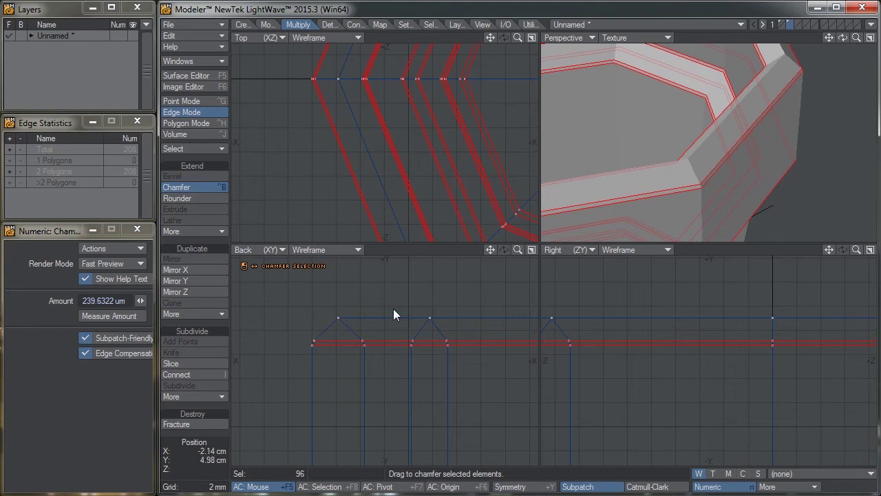
{"action": "key", "text": "space"}
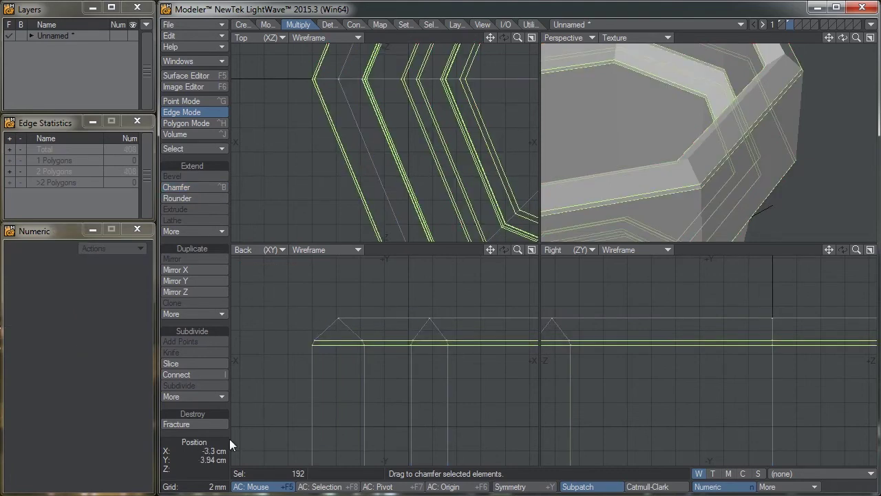
{"action": "left_click", "coordinate": [202, 459]}
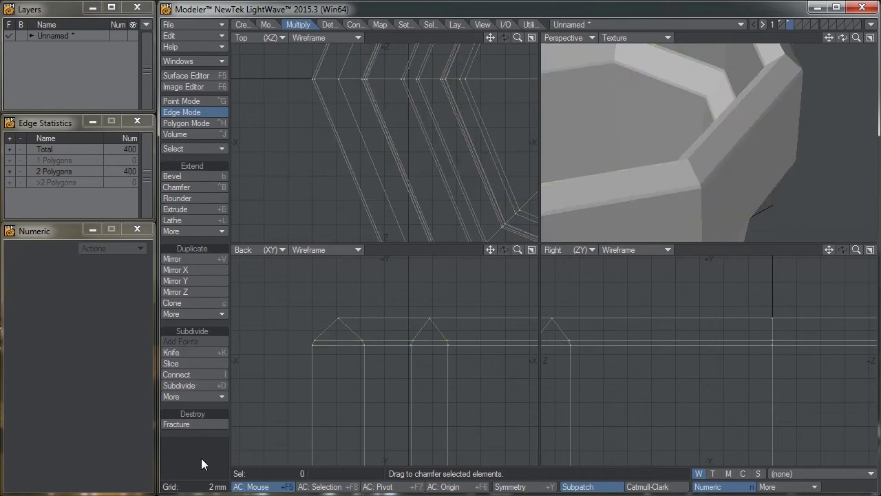
Step: Convert the chamfered pot into a smooth SubPatch surface and view it from the side
{"action": "key", "text": "a"}
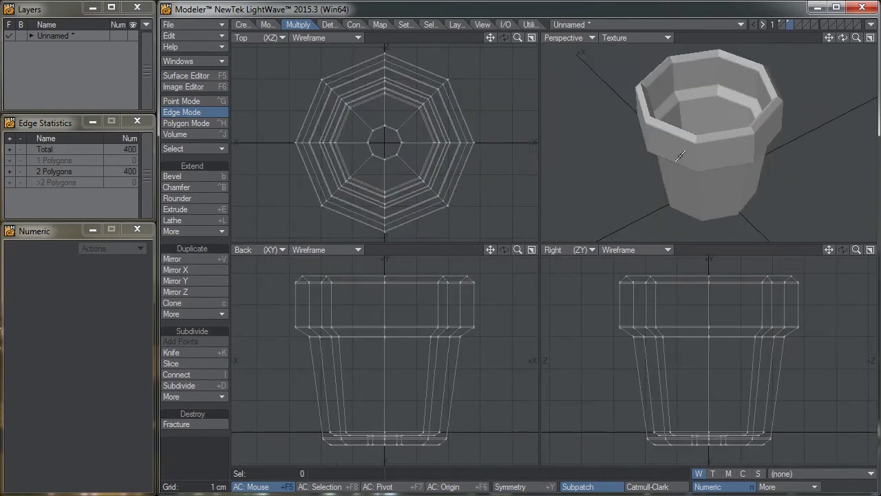
{"action": "mouse_move", "coordinate": [708, 191]}
{"action": "left_mouse_down", "text": "alt"}
{"action": "mouse_move", "coordinate": [718, 147]}
{"action": "mouse_move", "coordinate": [729, 144]}
{"action": "mouse_move", "coordinate": [689, 187]}
{"action": "mouse_move", "coordinate": [713, 161]}
{"action": "mouse_move", "coordinate": [712, 201]}
{"action": "left_mouse_up", "text": "alt"}
{"action": "key", "text": "Tab"}
{"action": "key", "text": "shift+apostrophe"}
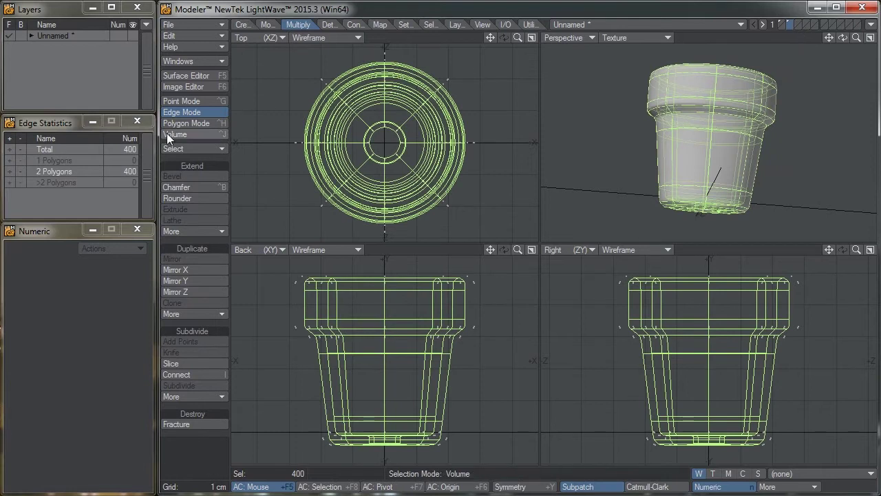
Step: In polygon mode, paste a copy of the smooth pot into the third layer
{"action": "left_click", "coordinate": [188, 123]}
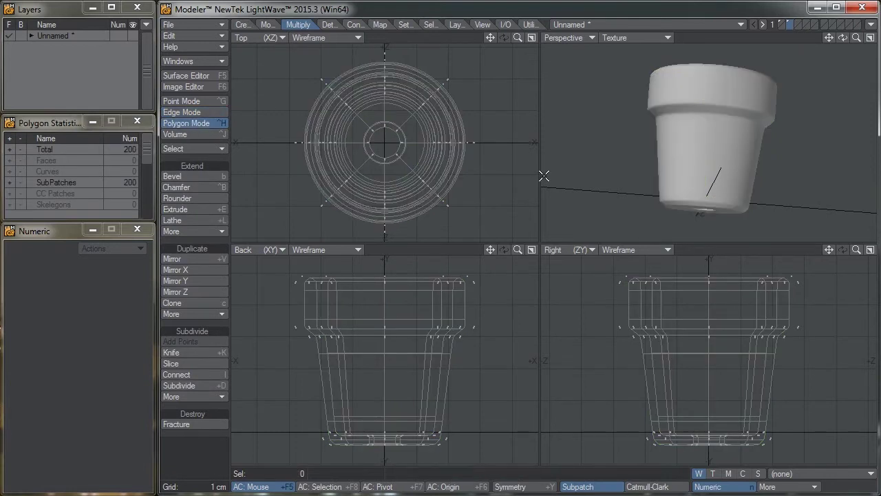
{"action": "left_click", "coordinate": [797, 24]}
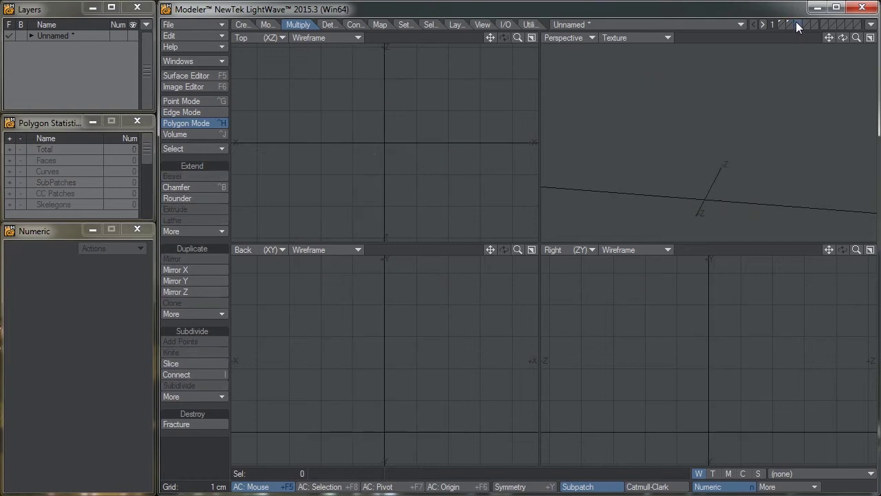
{"action": "left_click_drag", "start_coordinate": [739, 81], "coordinate": [713, 155], "text": "alt"}
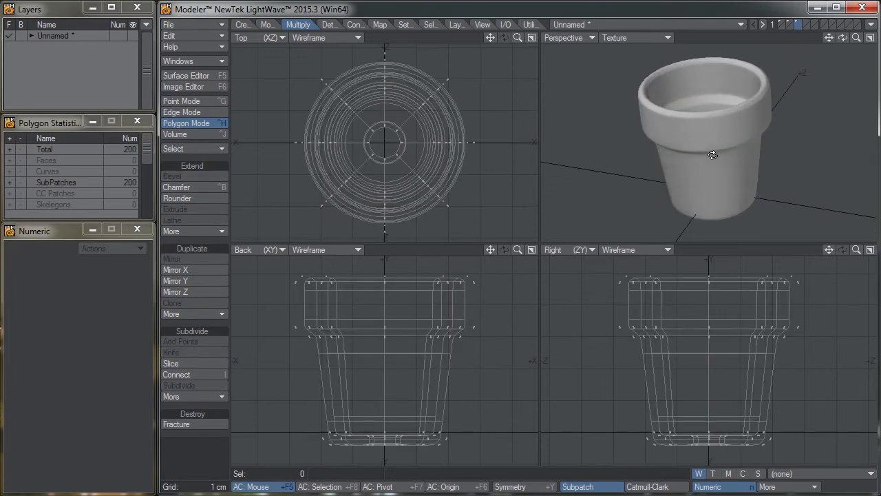
Step: Select the pot's rim and upper body polygons and move them straight down to shorten the body
{"action": "mouse_move", "coordinate": [491, 351]}
{"action": "left_mouse_down"}
{"action": "mouse_move", "coordinate": [526, 322]}
{"action": "mouse_move", "coordinate": [248, 307]}
{"action": "left_mouse_up"}
{"action": "right_click_drag", "start_coordinate": [254, 324], "coordinate": [474, 386]}
{"action": "key", "text": "t"}
{"action": "left_click_drag", "start_coordinate": [444, 370], "coordinate": [445, 412], "text": "ctrl"}
{"action": "left_click_drag", "start_coordinate": [625, 197], "coordinate": [674, 181], "text": "alt"}
{"action": "left_click_drag", "start_coordinate": [513, 311], "coordinate": [513, 299]}
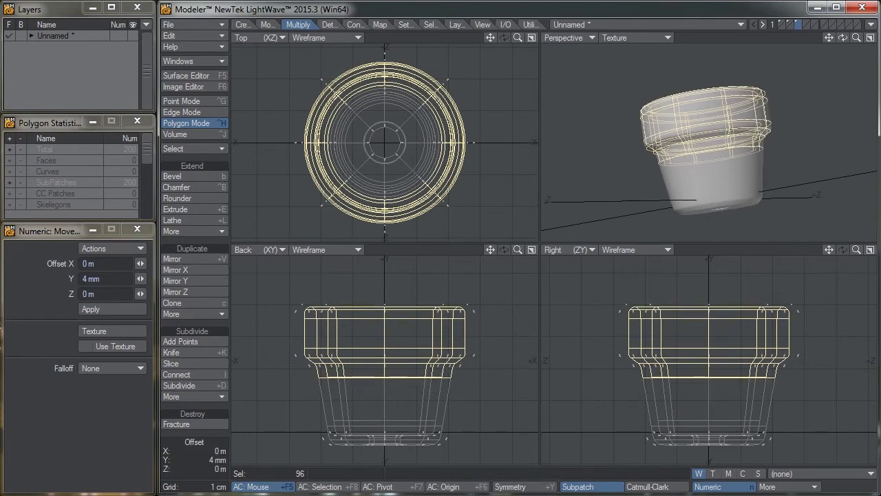
{"action": "left_click_drag", "start_coordinate": [720, 150], "coordinate": [730, 165], "text": "alt"}
Step: Select only the top of the rim and move it down to make the rim shorter, ending with nothing selected
{"action": "left_click", "coordinate": [210, 443]}
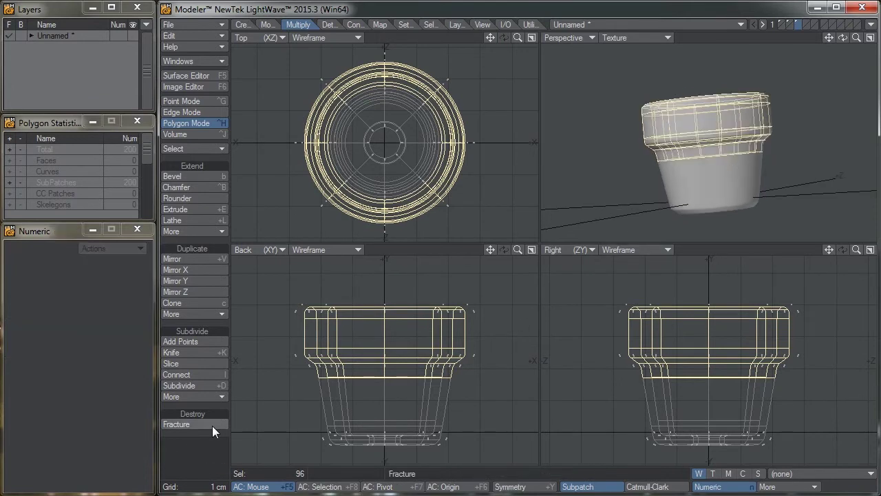
{"action": "left_click", "coordinate": [212, 441]}
{"action": "mouse_move", "coordinate": [281, 334]}
{"action": "right_mouse_down"}
{"action": "mouse_move", "coordinate": [435, 333]}
{"action": "mouse_move", "coordinate": [266, 272]}
{"action": "mouse_move", "coordinate": [277, 323]}
{"action": "right_mouse_up"}
{"action": "key", "text": "t"}
{"action": "left_click_drag", "start_coordinate": [329, 347], "coordinate": [330, 362]}
{"action": "key", "text": "space"}
{"action": "mouse_move", "coordinate": [332, 364]}
{"action": "right_mouse_down"}
{"action": "mouse_move", "coordinate": [565, 369]}
{"action": "mouse_move", "coordinate": [296, 384]}
{"action": "right_mouse_up"}
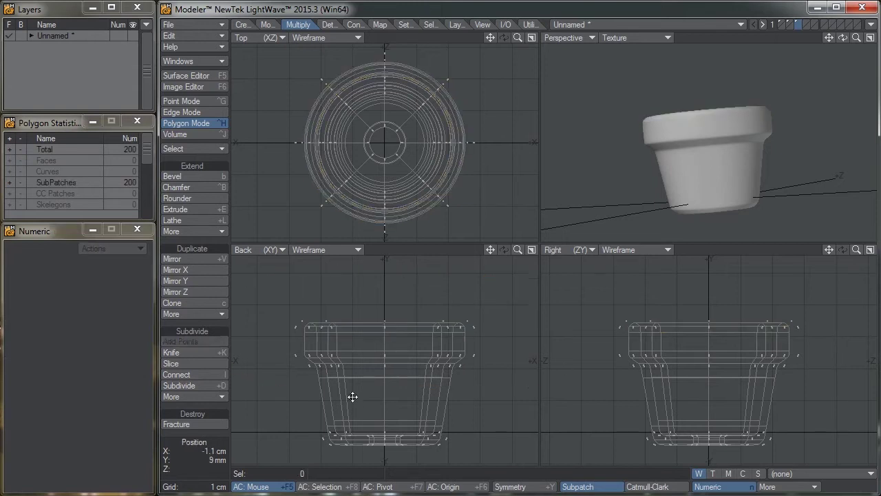
Step: Paste a copy of the shortened pot into the fourth layer and switch it from SubPatches to flat faces
{"action": "left_click_drag", "start_coordinate": [363, 383], "coordinate": [364, 353], "text": "alt"}
{"action": "left_click_drag", "start_coordinate": [730, 112], "coordinate": [708, 142], "text": "alt"}
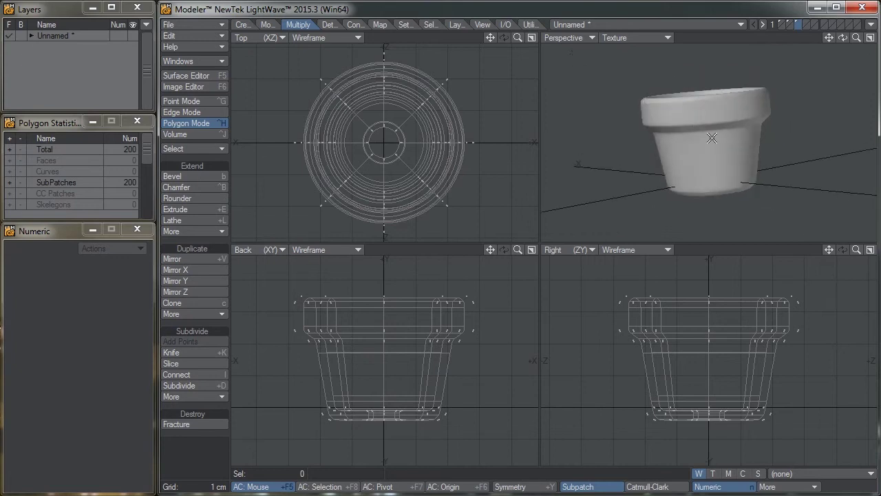
{"action": "left_click", "coordinate": [808, 26]}
{"action": "key", "text": "ctrl+v"}
{"action": "left_click_drag", "start_coordinate": [729, 182], "coordinate": [683, 156], "text": "alt"}
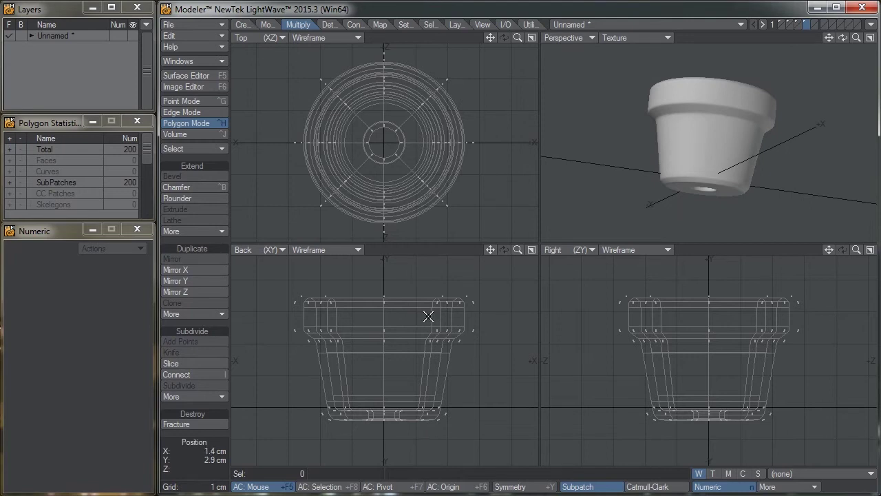
{"action": "key", "text": "Tab"}
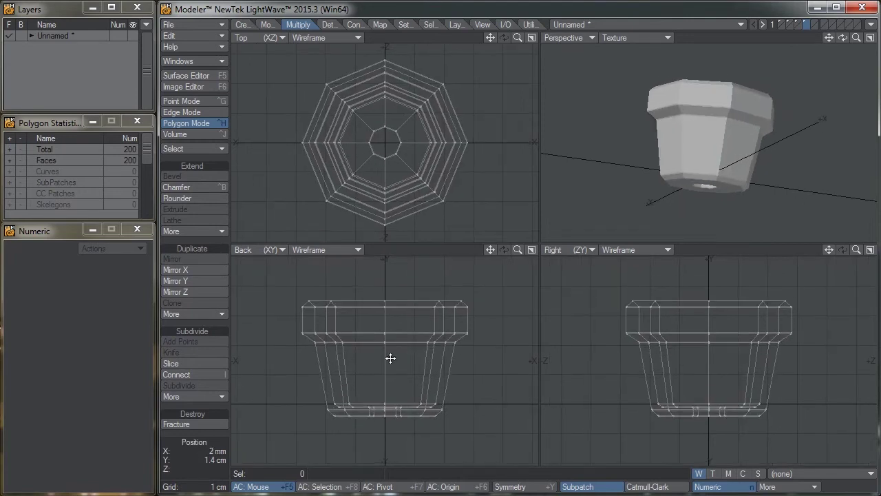
Step: Cut two horizontal edge rings around the pot's body with the Knife tool, the lower one at Y 1 cm
{"action": "scroll", "coordinate": [368, 338], "scroll_direction": "up", "scroll_amount": 2}
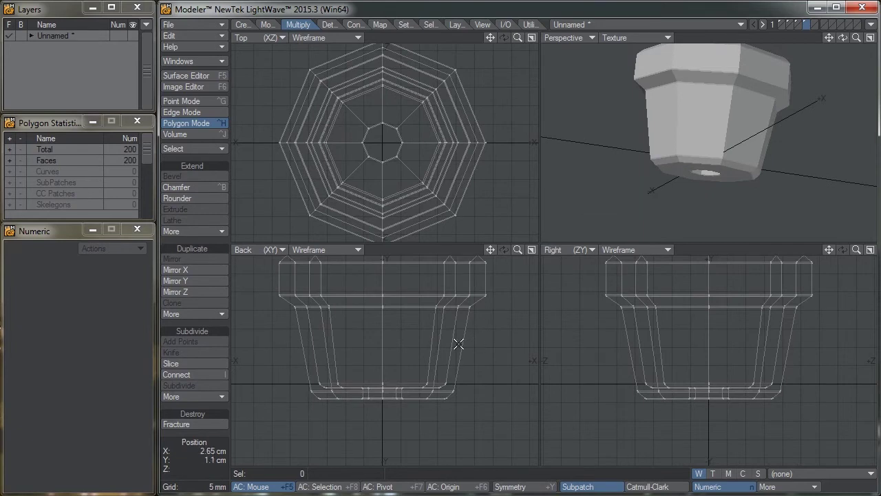
{"action": "scroll", "coordinate": [441, 365], "scroll_direction": "up", "scroll_amount": 2}
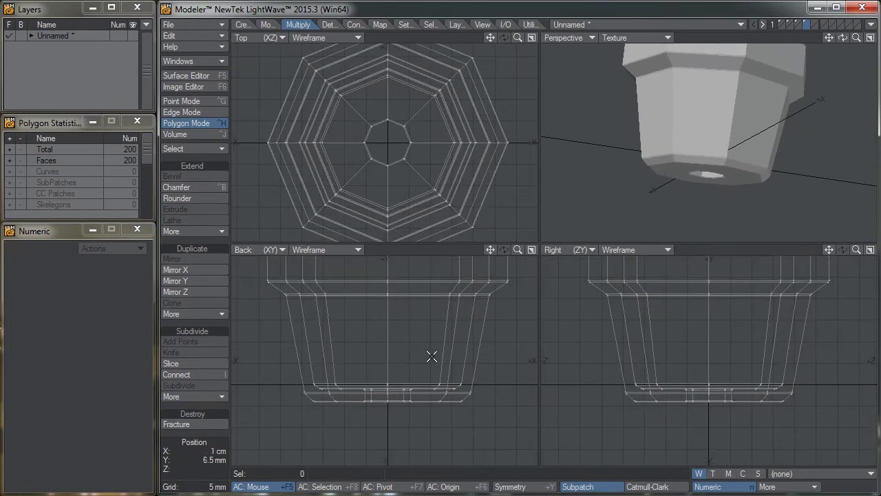
{"action": "key", "text": "shift+k"}
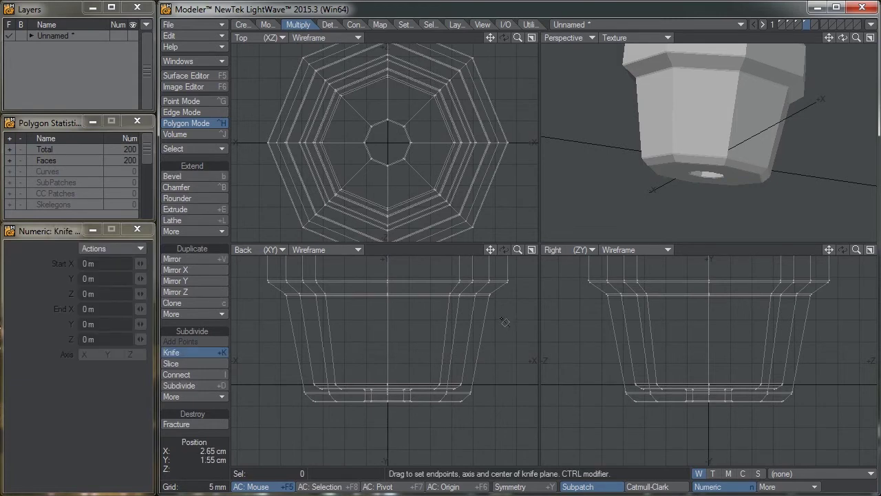
{"action": "left_click_drag", "start_coordinate": [513, 324], "coordinate": [266, 323]}
{"action": "left_click_drag", "start_coordinate": [386, 321], "coordinate": [387, 345]}
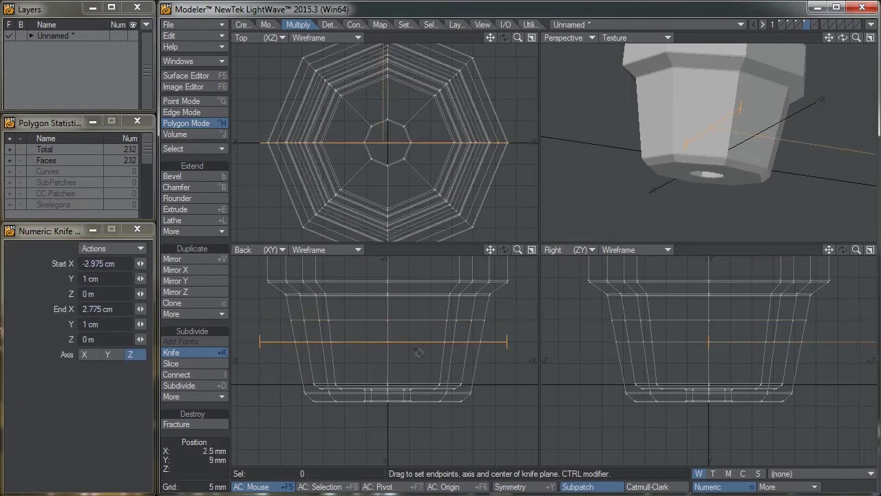
{"action": "key", "text": "space"}
Step: Select the band between the two cuts and stretch it to 121% outward in X and Z and 204% in height
{"action": "mouse_move", "coordinate": [319, 313]}
{"action": "right_mouse_down"}
{"action": "mouse_move", "coordinate": [257, 338]}
{"action": "mouse_move", "coordinate": [461, 359]}
{"action": "mouse_move", "coordinate": [498, 319]}
{"action": "mouse_move", "coordinate": [439, 307]}
{"action": "right_mouse_up"}
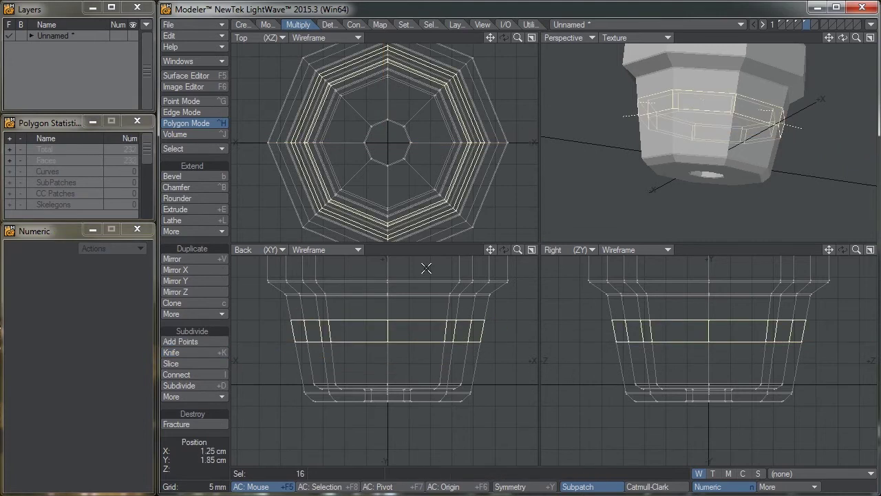
{"action": "left_click", "coordinate": [271, 27]}
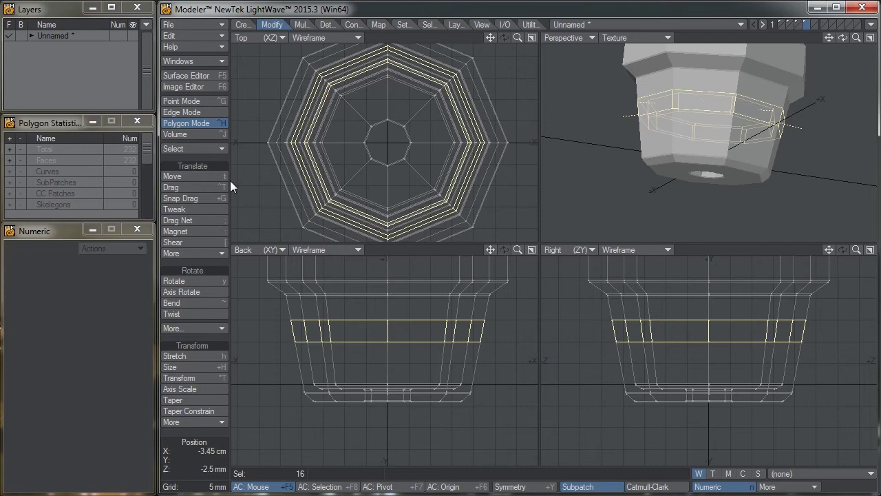
{"action": "left_click", "coordinate": [185, 355]}
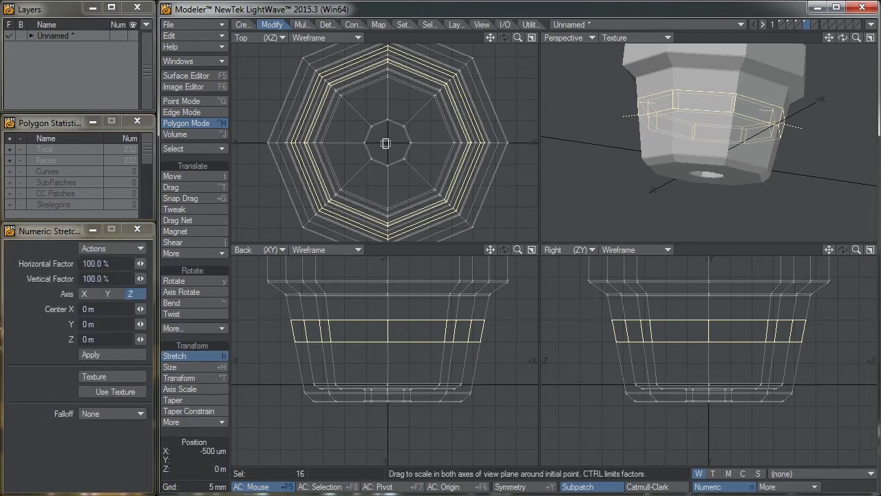
{"action": "left_click_drag", "start_coordinate": [387, 143], "coordinate": [422, 143]}
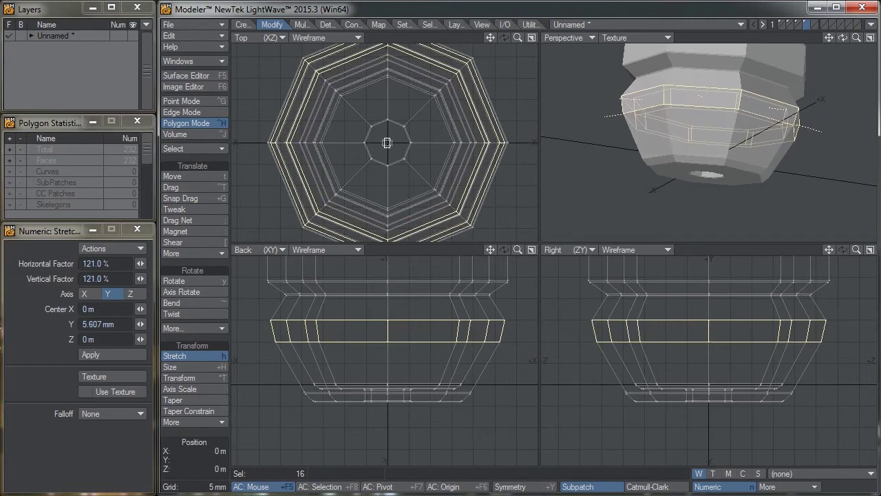
{"action": "left_click_drag", "start_coordinate": [387, 329], "coordinate": [388, 272]}
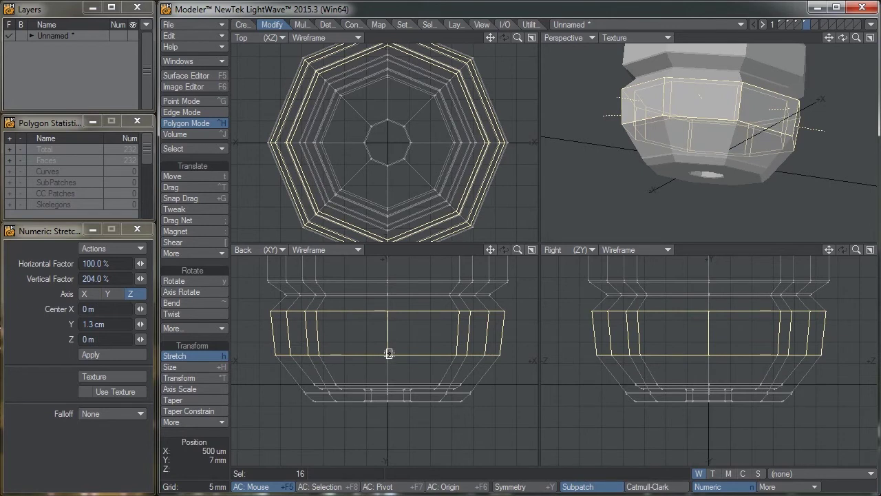
Step: Finish stretching the band, deselect it and turn the fourth-layer pot back into SubPatches
{"action": "key", "text": "space"}
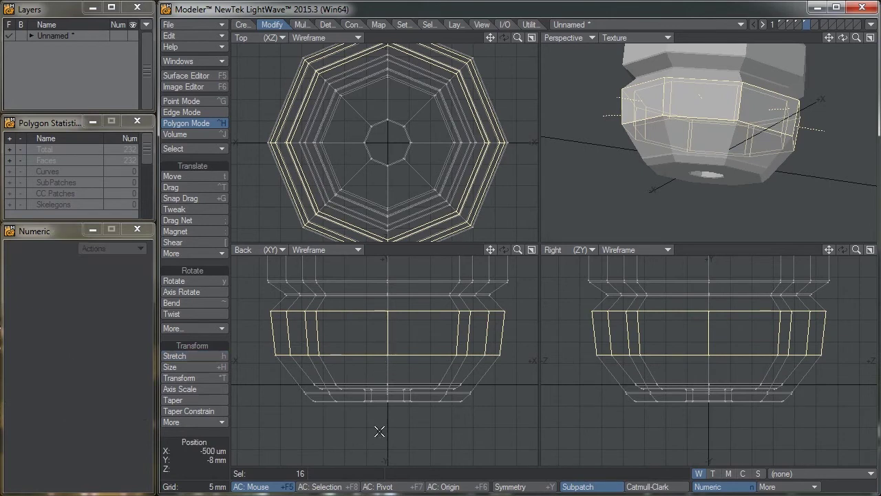
{"action": "left_click", "coordinate": [216, 474]}
{"action": "key", "text": "a"}
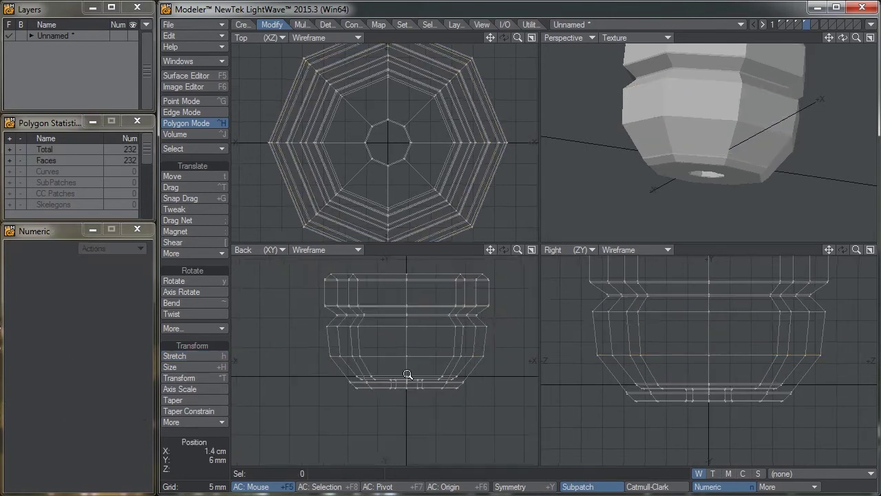
{"action": "key", "text": "Tab"}
{"action": "left_click_drag", "start_coordinate": [763, 104], "coordinate": [703, 148], "text": "alt"}
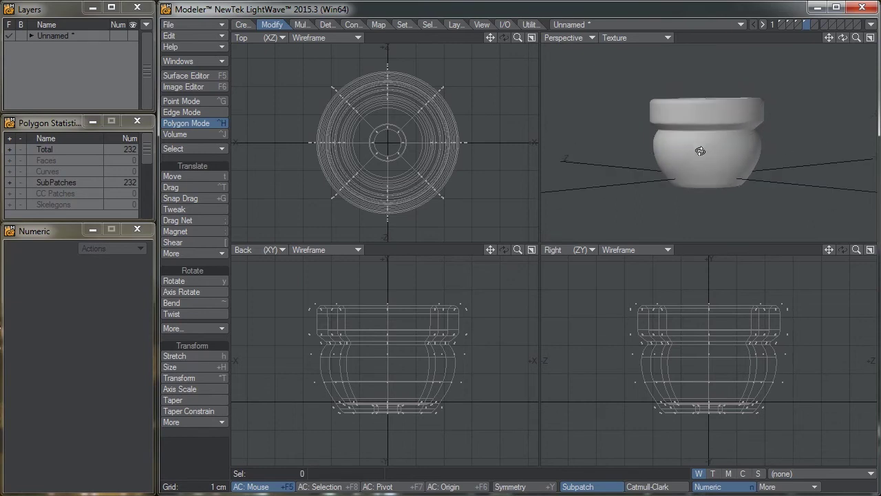
Step: On the bulging pot's copy in the fifth layer, switch to flat faces and stretch the middle band to 73% in X and Z
{"action": "scroll", "coordinate": [427, 352], "scroll_direction": "up", "scroll_amount": 2}
{"action": "scroll", "coordinate": [427, 353], "scroll_direction": "up", "scroll_amount": 2}
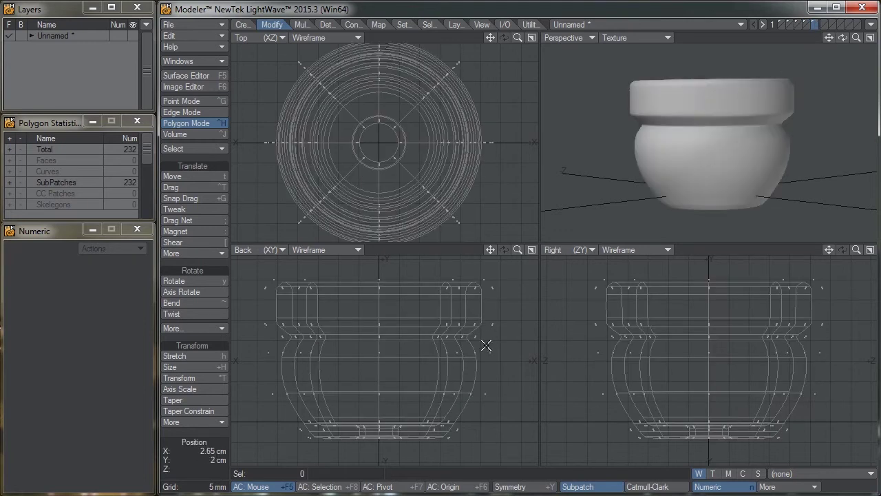
{"action": "key", "text": "Tab"}
{"action": "mouse_move", "coordinate": [436, 344]}
{"action": "right_mouse_down"}
{"action": "mouse_move", "coordinate": [245, 344]}
{"action": "mouse_move", "coordinate": [270, 400]}
{"action": "mouse_move", "coordinate": [438, 410]}
{"action": "mouse_move", "coordinate": [509, 380]}
{"action": "right_mouse_up"}
{"action": "key", "text": "h"}
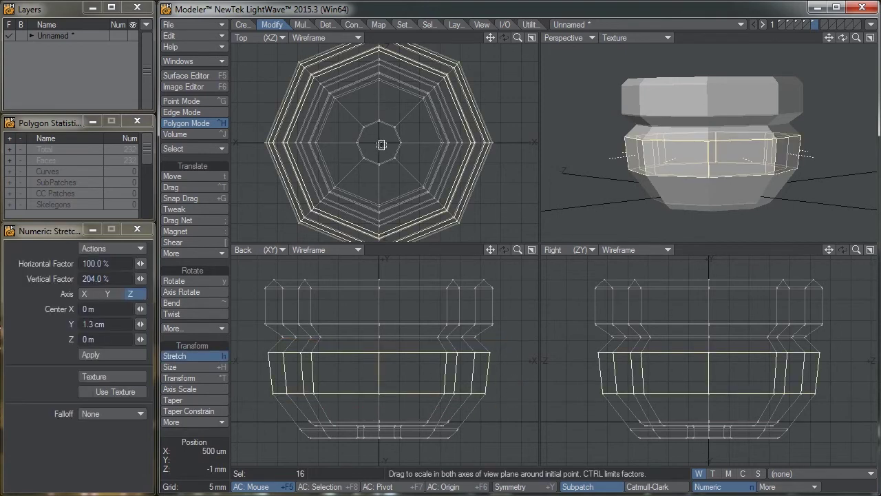
{"action": "left_click_drag", "start_coordinate": [377, 142], "coordinate": [358, 142], "text": "ctrl"}
{"action": "key", "text": "ctrl+z"}
{"action": "left_click_drag", "start_coordinate": [363, 219], "coordinate": [362, 220]}
{"action": "left_click_drag", "start_coordinate": [357, 142], "coordinate": [360, 142], "text": "ctrl"}
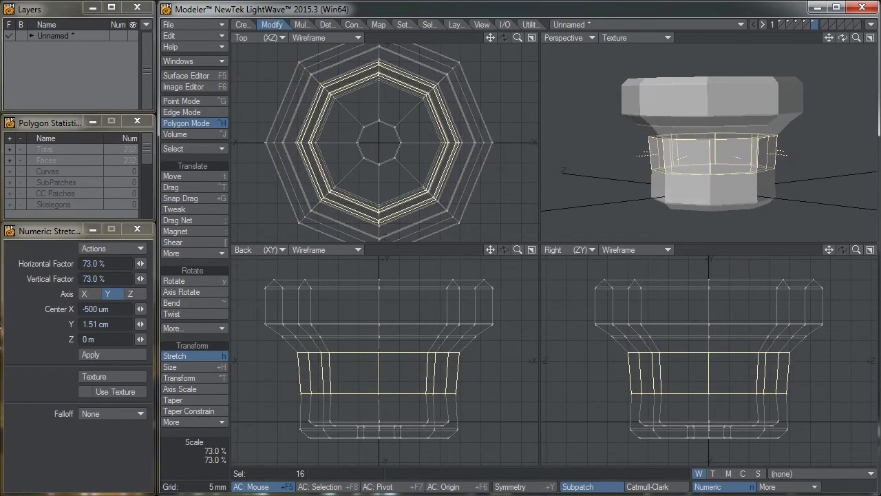
{"action": "key", "text": "space"}
{"action": "left_click", "coordinate": [229, 437]}
Step: Select the base below the middle band, stretch it to 77% in X and Z, and clear the selection
{"action": "mouse_move", "coordinate": [321, 408]}
{"action": "right_mouse_down"}
{"action": "mouse_move", "coordinate": [474, 476]}
{"action": "mouse_move", "coordinate": [435, 409]}
{"action": "right_mouse_up"}
{"action": "key", "text": "h"}
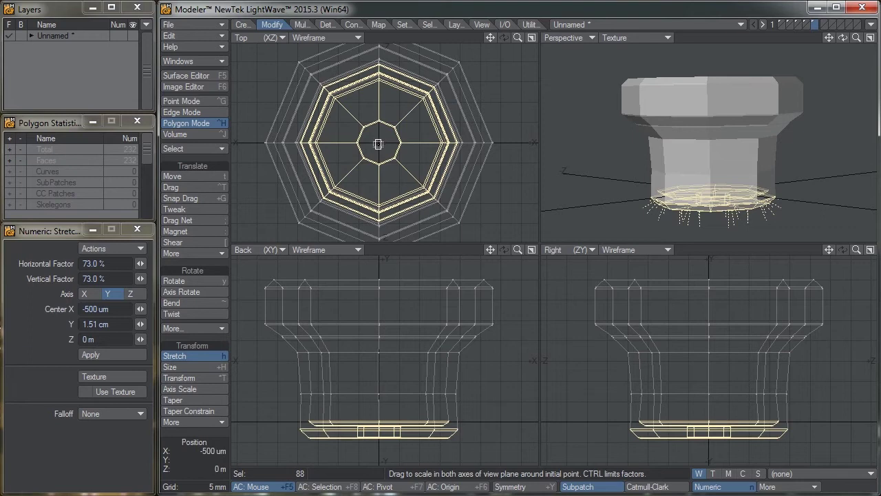
{"action": "left_click_drag", "start_coordinate": [378, 142], "coordinate": [362, 143], "text": "ctrl"}
{"action": "key", "text": "ctrl+z"}
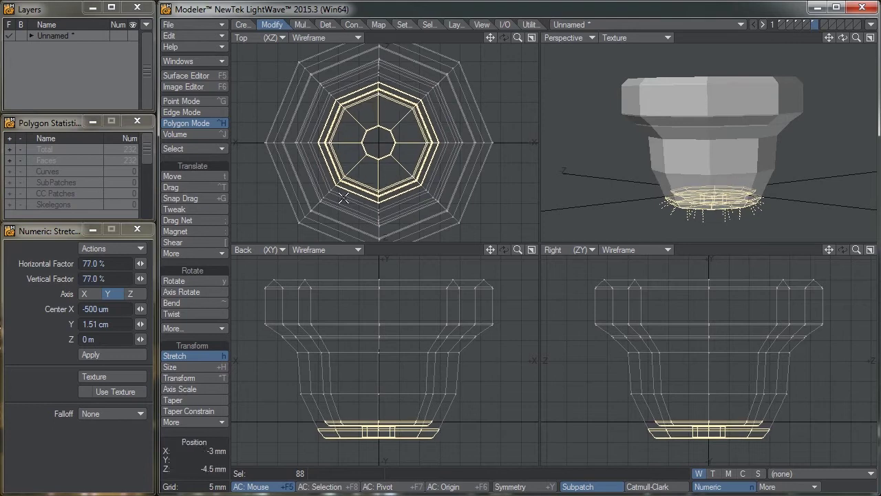
{"action": "key", "text": "space"}
{"action": "left_click", "coordinate": [216, 453]}
Step: Move the top of the rim down to shorten it, and turn the tapered pot back into SubPatches
{"action": "mouse_move", "coordinate": [281, 305]}
{"action": "right_mouse_down"}
{"action": "mouse_move", "coordinate": [555, 299]}
{"action": "mouse_move", "coordinate": [311, 266]}
{"action": "mouse_move", "coordinate": [261, 300]}
{"action": "mouse_move", "coordinate": [276, 305]}
{"action": "right_mouse_up"}
{"action": "key", "text": "t"}
{"action": "left_click_drag", "start_coordinate": [370, 324], "coordinate": [376, 307]}
{"action": "key", "text": "space"}
{"action": "left_click", "coordinate": [213, 455]}
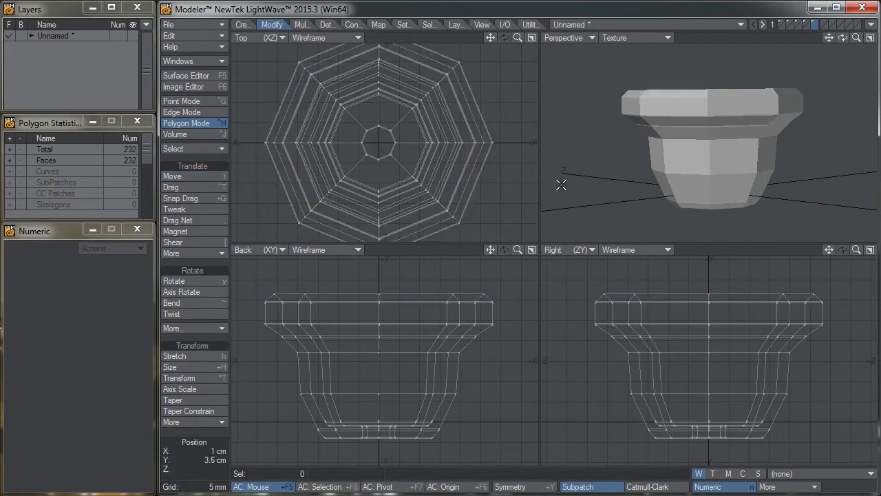
{"action": "key", "text": "Tab"}
{"action": "left_click_drag", "start_coordinate": [727, 149], "coordinate": [697, 143], "text": "alt"}
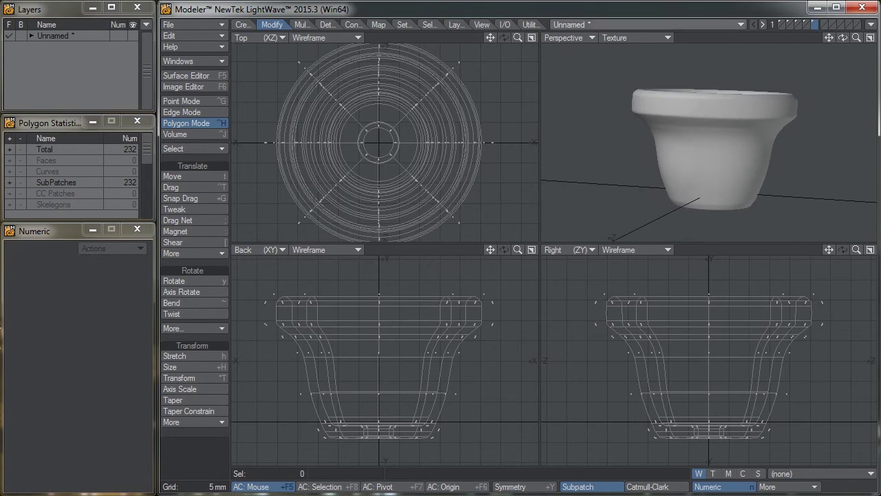
Step: Copy the tall pot from the second layer into the empty sixth layer and switch it to flat faces
{"action": "left_click", "coordinate": [790, 25]}
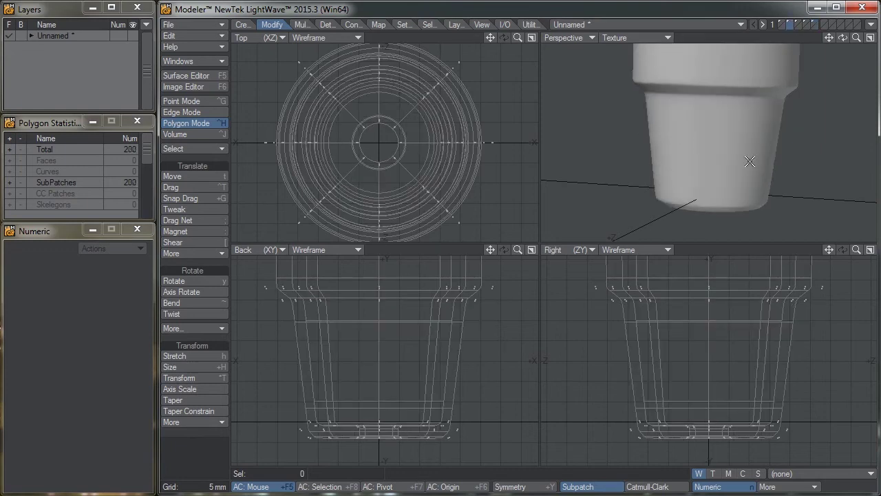
{"action": "left_click", "coordinate": [823, 22]}
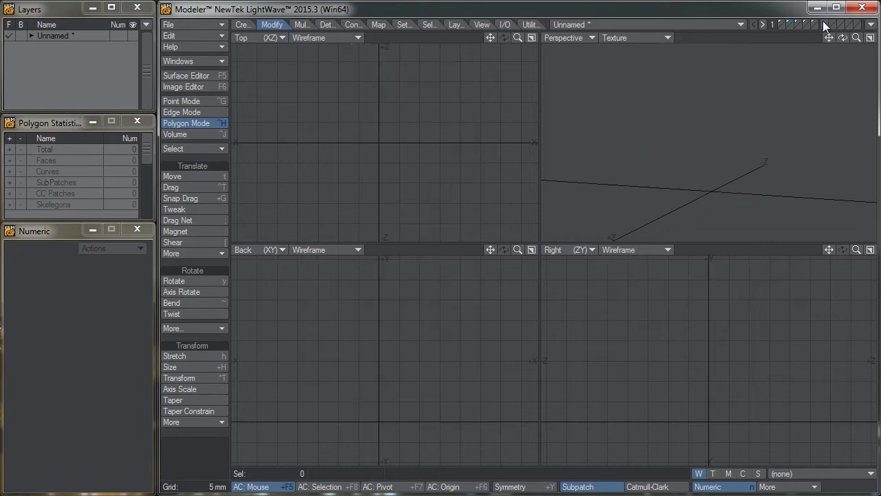
{"action": "key", "text": "ctrl+v"}
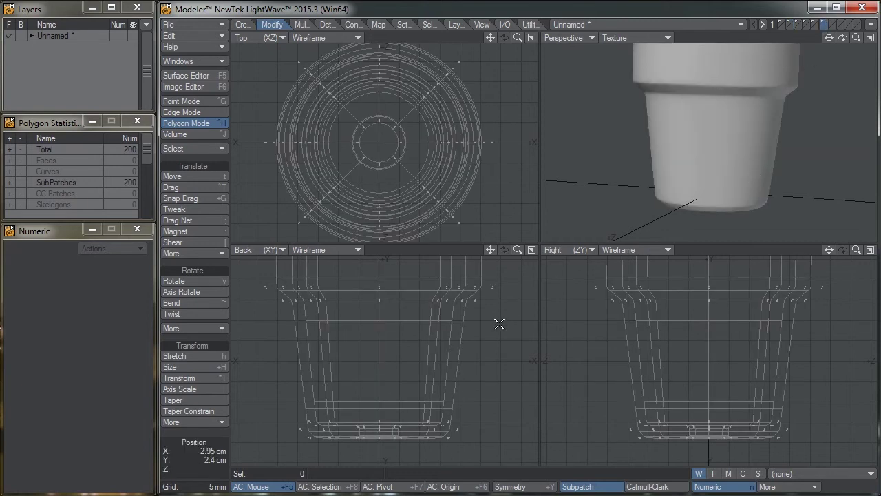
{"action": "key", "text": "Tab"}
Step: Cut four closely spaced pairs of horizontal edge rings around the pot's body with the Knife tool, the lowest pair at Y 5 mm and 6 mm
{"action": "key", "text": "shift+k"}
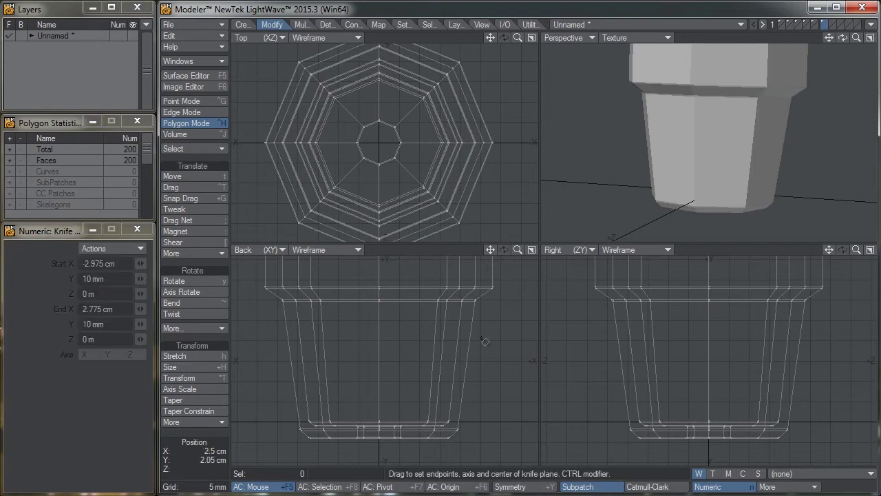
{"action": "left_click_drag", "start_coordinate": [504, 328], "coordinate": [255, 327]}
{"action": "right_click_drag", "start_coordinate": [381, 360], "coordinate": [379, 356]}
{"action": "right_click_drag", "start_coordinate": [378, 389], "coordinate": [378, 380]}
{"action": "left_click_drag", "start_coordinate": [382, 382], "coordinate": [380, 406]}
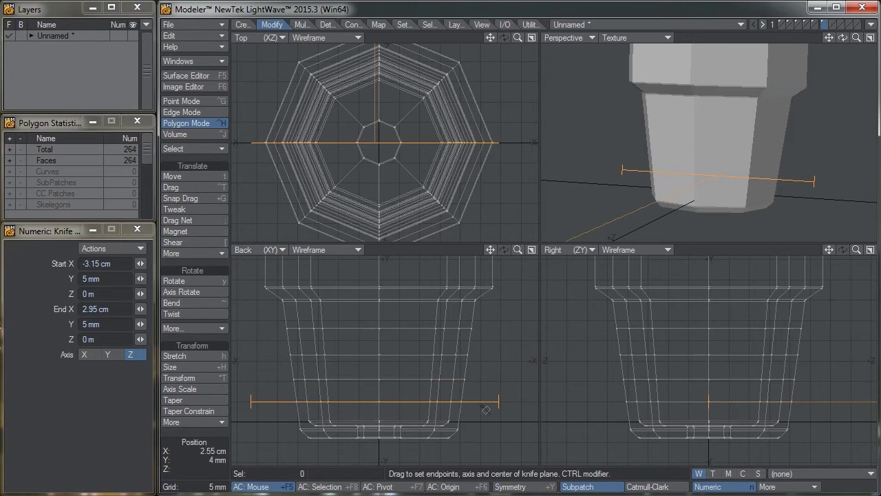
{"action": "left_click_drag", "start_coordinate": [378, 322], "coordinate": [382, 401]}
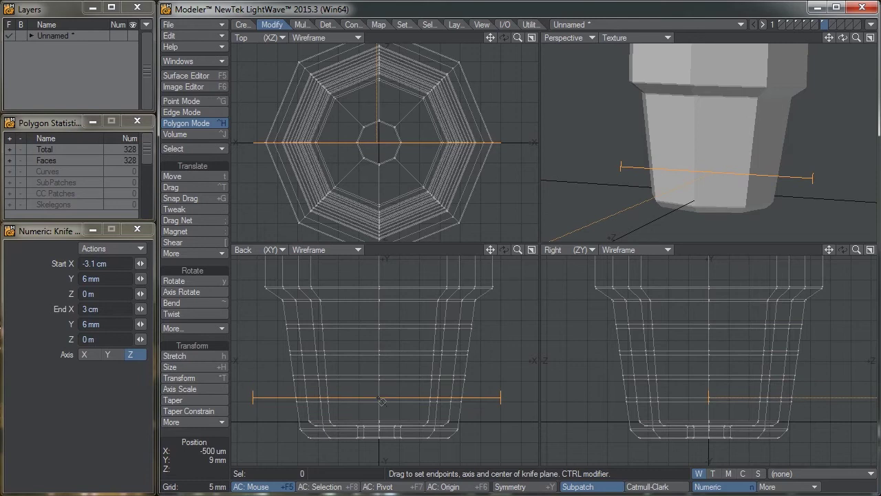
{"action": "key", "text": "space"}
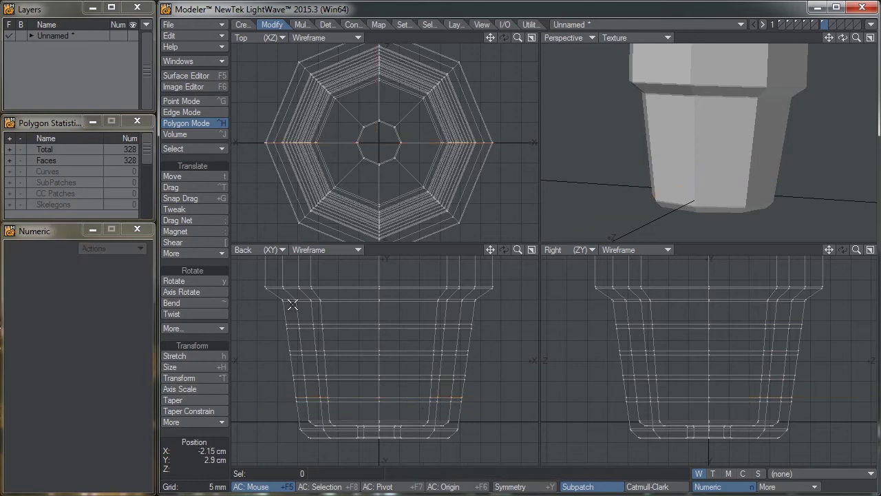
Step: Select all polygons below the uppermost ring pair and stretch them to 97% in X and Z
{"action": "left_click_drag", "start_coordinate": [273, 327], "coordinate": [276, 453]}
{"action": "mouse_move", "coordinate": [488, 456]}
{"action": "right_mouse_down"}
{"action": "mouse_move", "coordinate": [489, 342]}
{"action": "mouse_move", "coordinate": [462, 321]}
{"action": "right_mouse_up"}
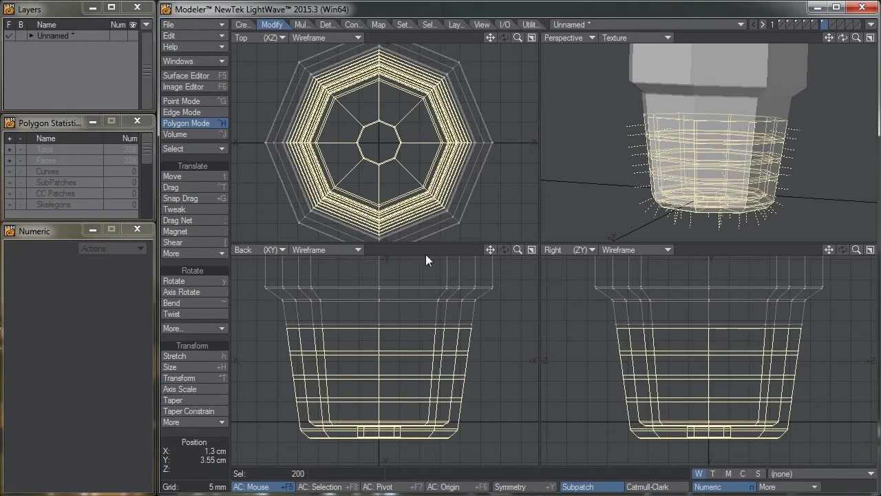
{"action": "key", "text": "h"}
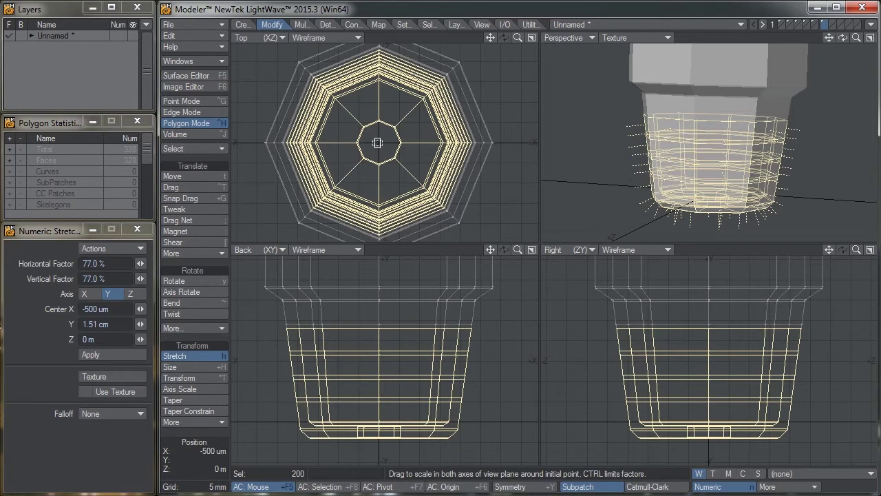
{"action": "left_click_drag", "start_coordinate": [378, 143], "coordinate": [379, 144]}
{"action": "key", "text": "space"}
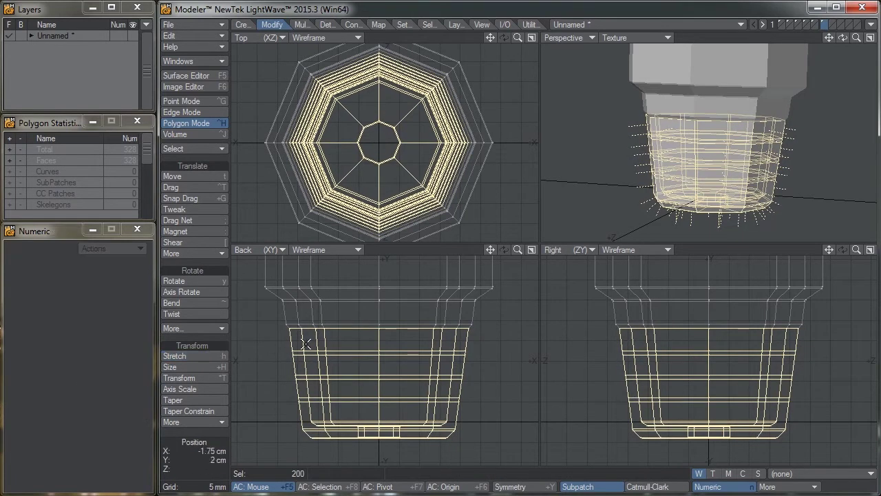
Step: Reduce the selection to everything below the second ring pair and stretch it to 96% in X and Z
{"action": "mouse_move", "coordinate": [302, 357]}
{"action": "right_mouse_down"}
{"action": "mouse_move", "coordinate": [267, 303]}
{"action": "mouse_move", "coordinate": [482, 353]}
{"action": "mouse_move", "coordinate": [427, 363]}
{"action": "right_mouse_up"}
{"action": "key", "text": "h"}
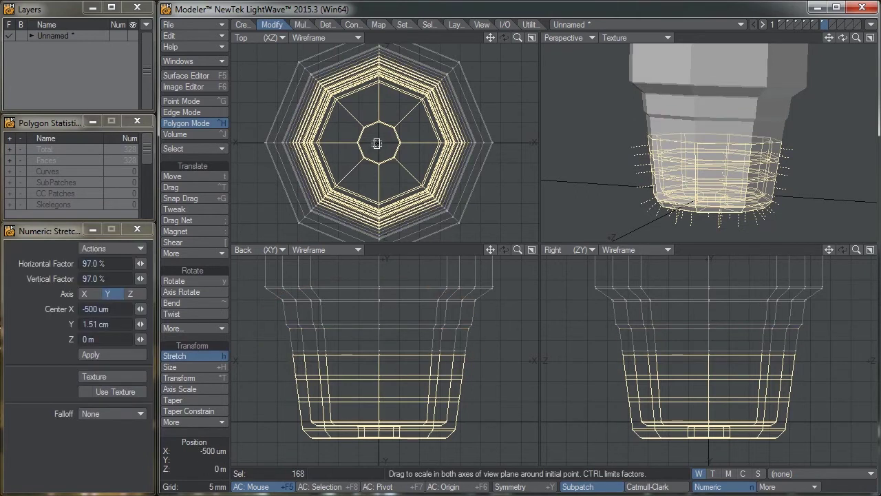
{"action": "left_click_drag", "start_coordinate": [378, 143], "coordinate": [372, 143]}
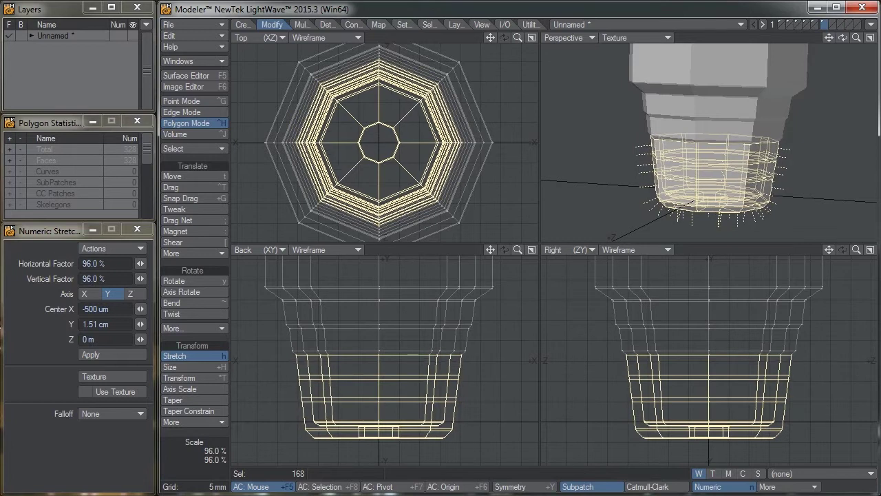
{"action": "key", "text": "space"}
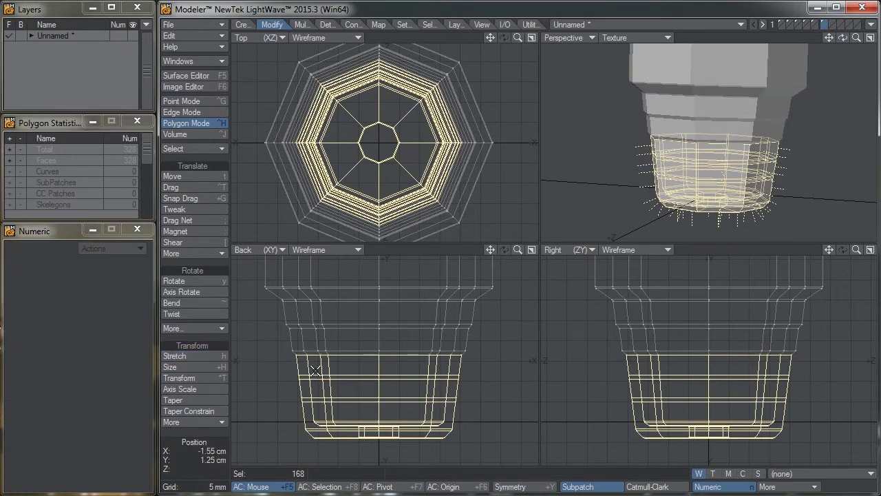
Step: Reduce the selection to everything below the third ring pair and stretch it to 97% in X and Z
{"action": "mouse_move", "coordinate": [303, 383]}
{"action": "right_mouse_down"}
{"action": "mouse_move", "coordinate": [279, 368]}
{"action": "mouse_move", "coordinate": [503, 365]}
{"action": "right_mouse_up"}
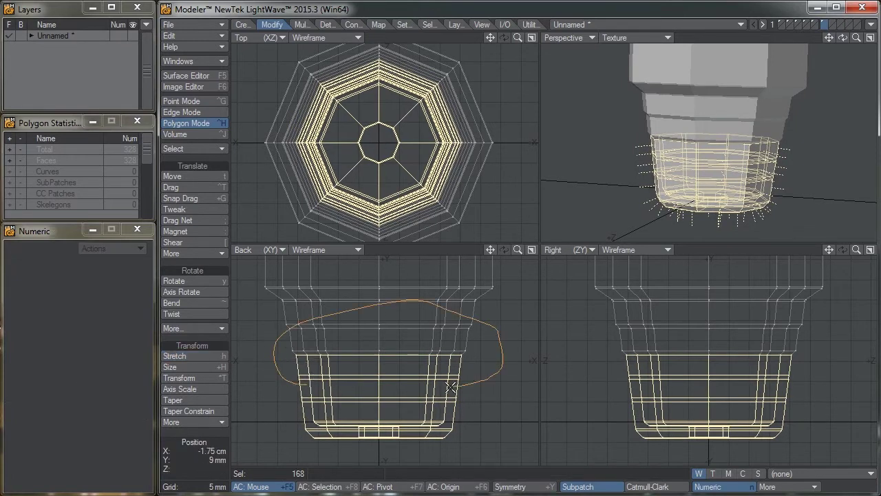
{"action": "right_click_drag", "start_coordinate": [451, 388], "coordinate": [448, 389]}
{"action": "key", "text": "h"}
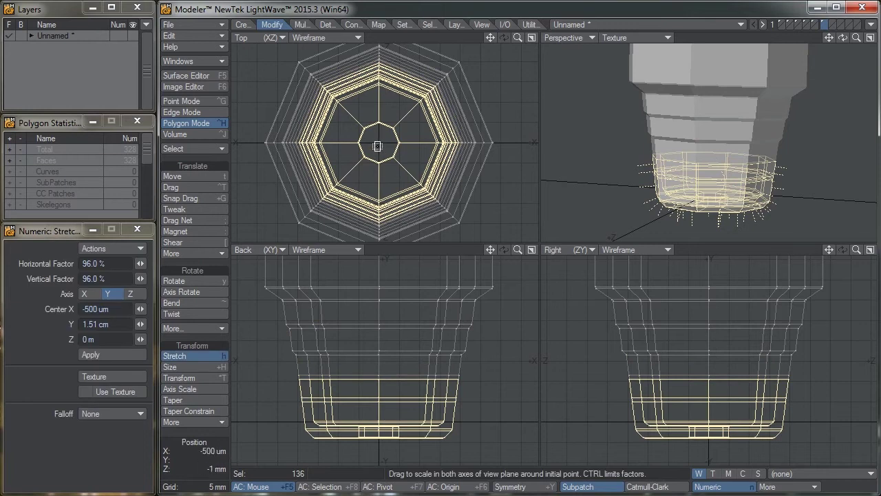
{"action": "left_click_drag", "start_coordinate": [378, 143], "coordinate": [376, 143]}
{"action": "key", "text": "space"}
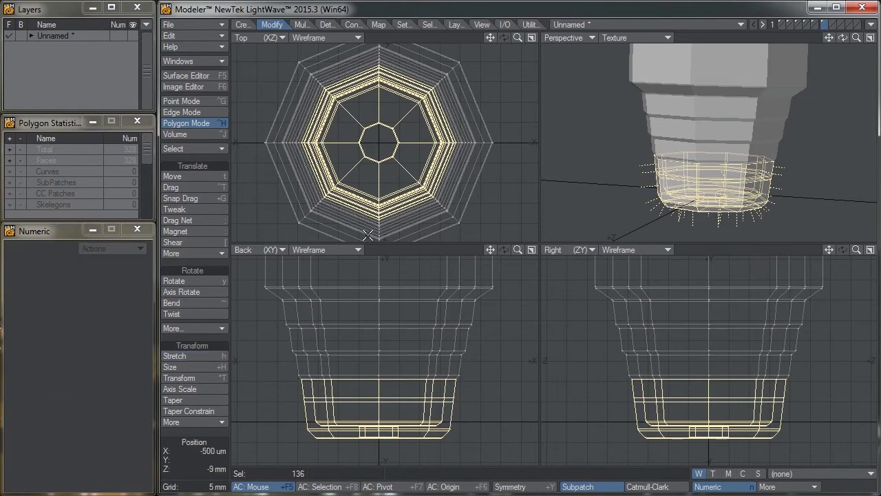
Step: Keep only the part below the lowest ring pair selected, stretch it to 95% in X and Z, and clear the selection
{"action": "mouse_move", "coordinate": [321, 408]}
{"action": "right_mouse_down"}
{"action": "mouse_move", "coordinate": [313, 343]}
{"action": "mouse_move", "coordinate": [463, 408]}
{"action": "mouse_move", "coordinate": [431, 406]}
{"action": "right_mouse_up"}
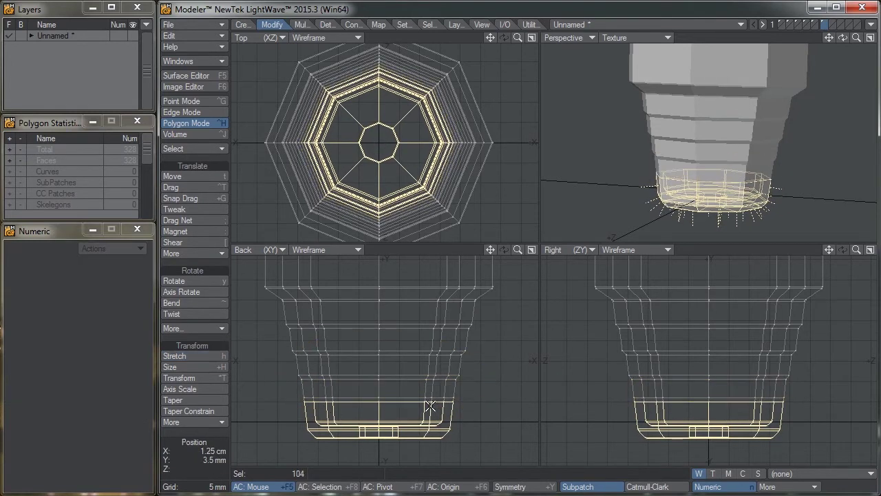
{"action": "key", "text": "h"}
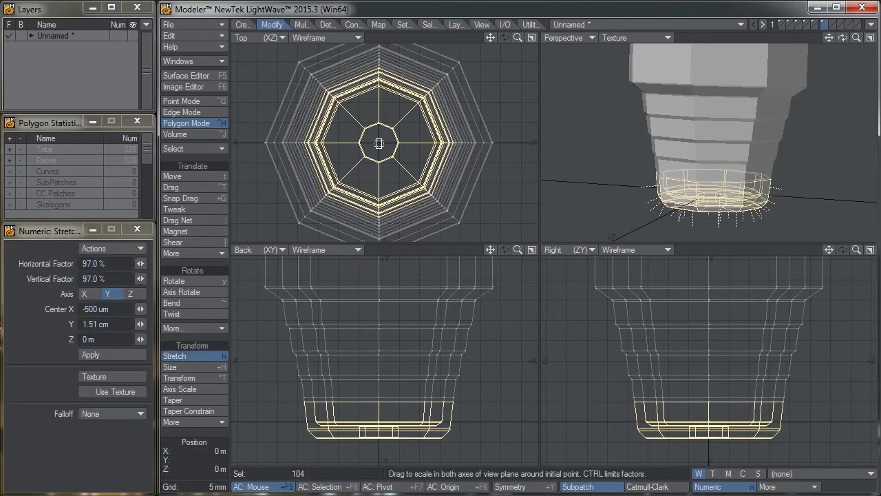
{"action": "left_click_drag", "start_coordinate": [379, 143], "coordinate": [377, 141]}
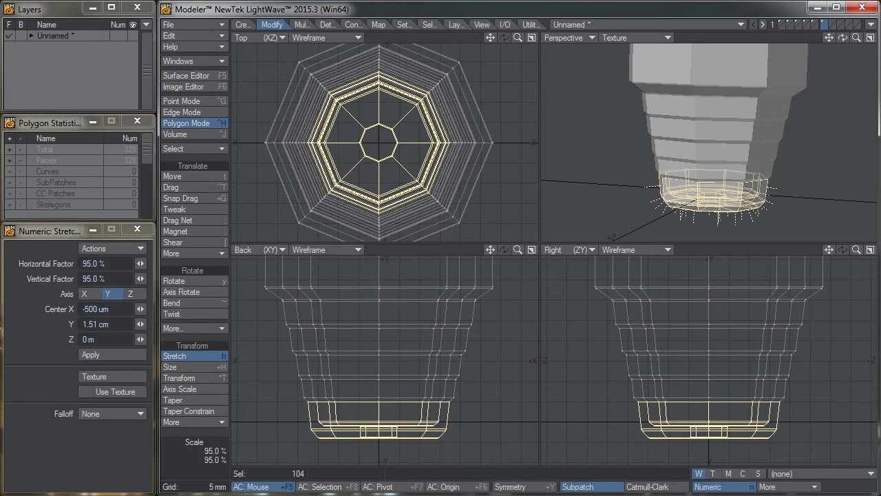
{"action": "key", "text": "space"}
{"action": "mouse_move", "coordinate": [335, 394]}
{"action": "right_mouse_down"}
{"action": "mouse_move", "coordinate": [374, 464]}
{"action": "mouse_move", "coordinate": [403, 343]}
{"action": "right_mouse_up"}
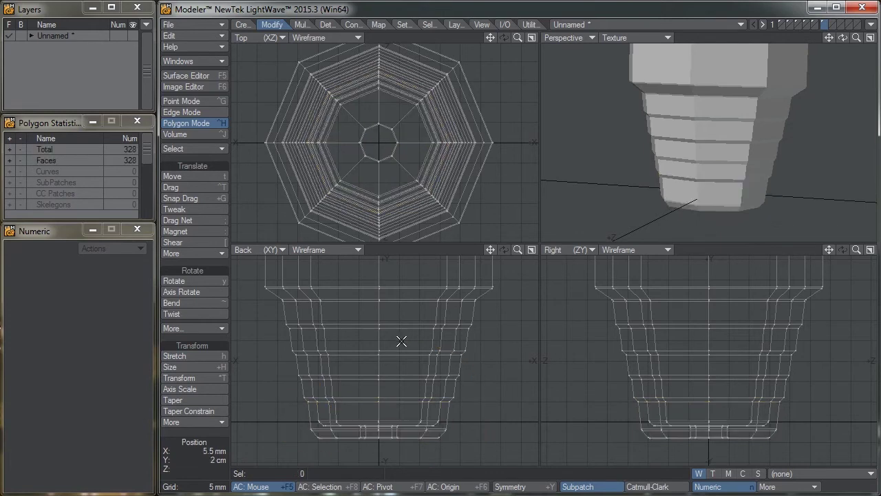
Step: Preview the stepped pot as SubPatches from several angles and return it to flat faces
{"action": "key", "text": "a"}
{"action": "mouse_move", "coordinate": [711, 136]}
{"action": "left_mouse_down", "text": "alt"}
{"action": "mouse_move", "coordinate": [721, 128]}
{"action": "mouse_move", "coordinate": [706, 140]}
{"action": "mouse_move", "coordinate": [697, 133]}
{"action": "left_mouse_up", "text": "alt"}
{"action": "scroll", "coordinate": [721, 128], "scroll_direction": "up", "scroll_amount": 1}
{"action": "key", "text": "Tab"}
{"action": "left_click_drag", "start_coordinate": [795, 159], "coordinate": [723, 148], "text": "alt"}
{"action": "left_click_drag", "start_coordinate": [721, 196], "coordinate": [699, 143], "text": "alt"}
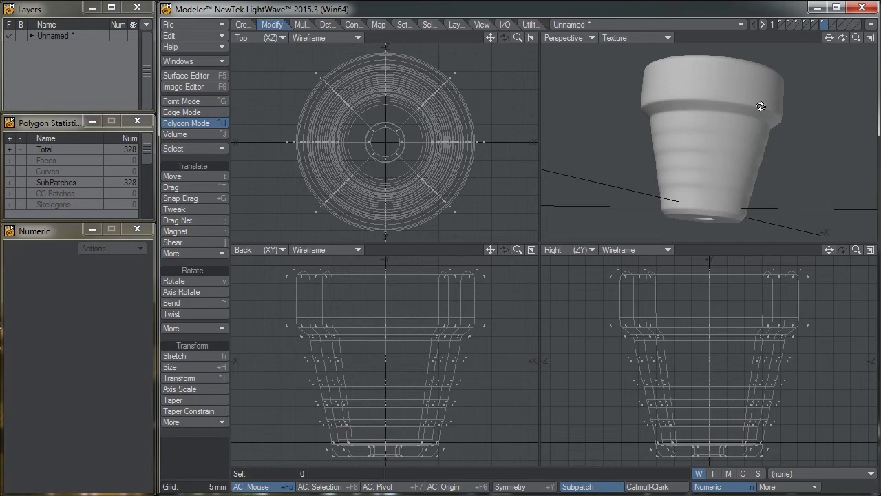
{"action": "key", "text": "Tab"}
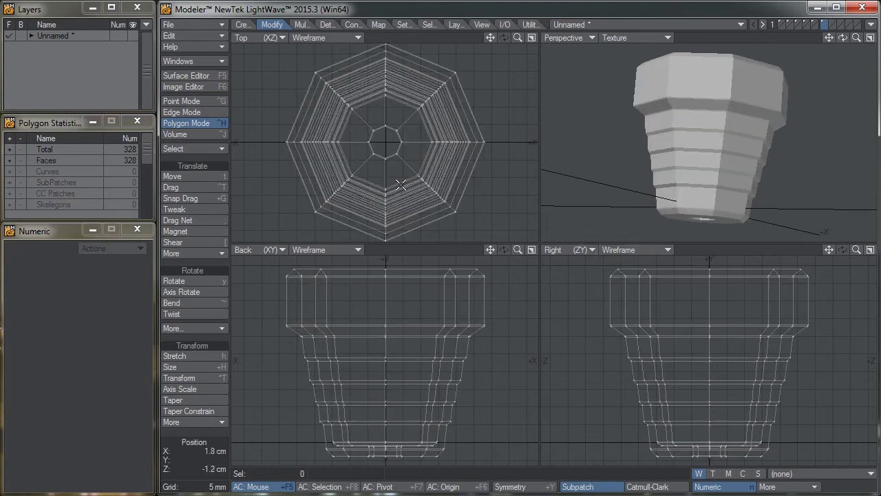
Step: Select the outer polygons of the rim and stretch them to 94% in X and Z to make the rim thinner
{"action": "left_click", "coordinate": [310, 192]}
{"action": "mouse_move", "coordinate": [296, 119]}
{"action": "left_mouse_down"}
{"action": "mouse_move", "coordinate": [307, 83]}
{"action": "mouse_move", "coordinate": [331, 58]}
{"action": "mouse_move", "coordinate": [417, 53]}
{"action": "mouse_move", "coordinate": [473, 108]}
{"action": "mouse_move", "coordinate": [500, 180]}
{"action": "mouse_move", "coordinate": [475, 163]}
{"action": "mouse_move", "coordinate": [462, 207]}
{"action": "mouse_move", "coordinate": [389, 236]}
{"action": "mouse_move", "coordinate": [360, 233]}
{"action": "left_mouse_up"}
{"action": "left_click_drag", "start_coordinate": [695, 90], "coordinate": [736, 129], "text": "alt"}
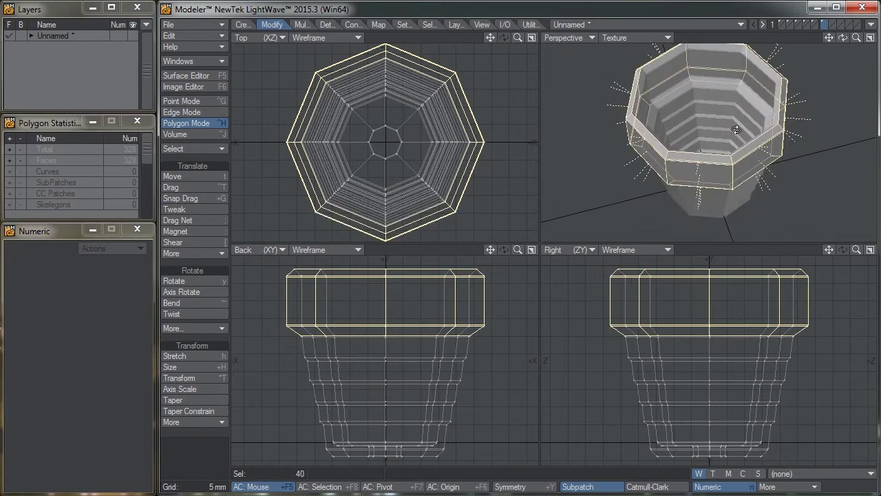
{"action": "key", "text": "h"}
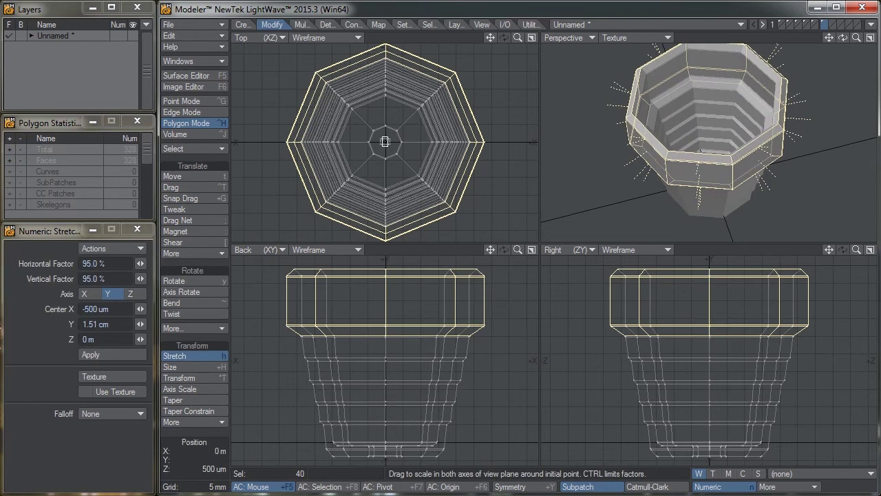
{"action": "left_click_drag", "start_coordinate": [385, 143], "coordinate": [376, 142]}
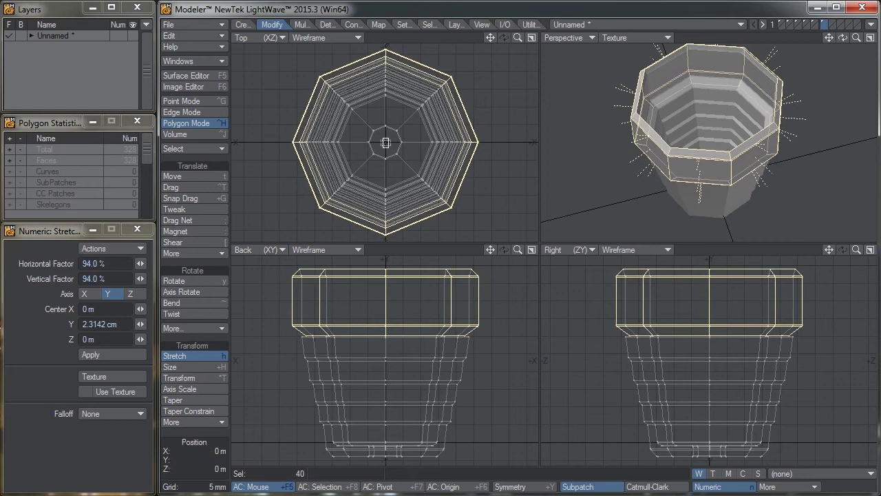
Step: Finish the stretch, clear the selection, turn the stepped pot into SubPatches and view it from the side
{"action": "key", "text": "space"}
{"action": "left_click", "coordinate": [224, 461]}
{"action": "key", "text": "Tab"}
{"action": "mouse_move", "coordinate": [721, 190]}
{"action": "left_mouse_down", "text": "alt"}
{"action": "mouse_move", "coordinate": [674, 130]}
{"action": "mouse_move", "coordinate": [687, 138]}
{"action": "left_mouse_up", "text": "alt"}
{"action": "left_click_drag", "start_coordinate": [491, 320], "coordinate": [486, 346], "text": "alt"}
Step: Select the upper part of the rim, move it straight down to shorten the rim, and clear the selection
{"action": "mouse_move", "coordinate": [462, 327]}
{"action": "right_mouse_down"}
{"action": "mouse_move", "coordinate": [473, 328]}
{"action": "mouse_move", "coordinate": [304, 280]}
{"action": "mouse_move", "coordinate": [298, 329]}
{"action": "right_mouse_up"}
{"action": "key", "text": "t"}
{"action": "left_click_drag", "start_coordinate": [418, 296], "coordinate": [419, 315]}
{"action": "key", "text": "space"}
{"action": "mouse_move", "coordinate": [445, 366]}
{"action": "right_mouse_down"}
{"action": "mouse_move", "coordinate": [490, 319]}
{"action": "mouse_move", "coordinate": [401, 275]}
{"action": "mouse_move", "coordinate": [316, 276]}
{"action": "mouse_move", "coordinate": [390, 388]}
{"action": "right_mouse_up"}
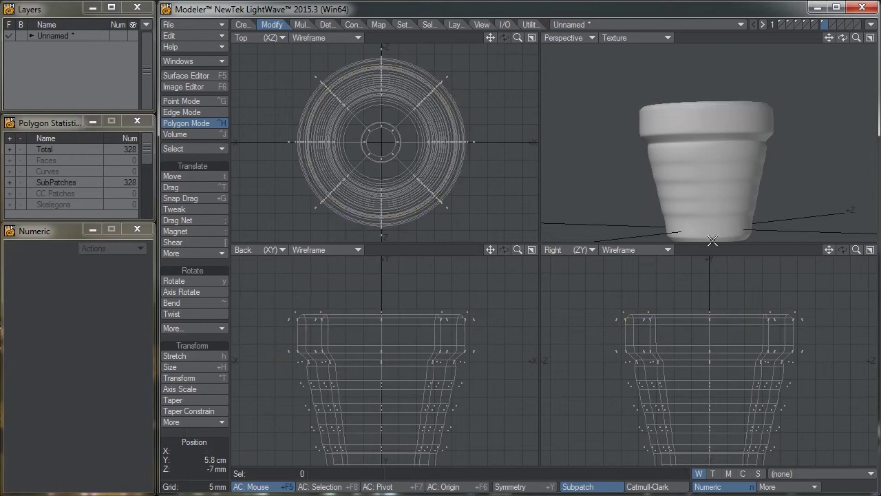
Step: Check the smoothed stepped pot from several angles and switch it back to flat faces
{"action": "key", "text": "a"}
{"action": "mouse_move", "coordinate": [737, 128]}
{"action": "left_mouse_down", "text": "alt"}
{"action": "mouse_move", "coordinate": [680, 157]}
{"action": "mouse_move", "coordinate": [663, 131]}
{"action": "mouse_move", "coordinate": [671, 169]}
{"action": "mouse_move", "coordinate": [673, 117]}
{"action": "mouse_move", "coordinate": [673, 145]}
{"action": "mouse_move", "coordinate": [654, 131]}
{"action": "mouse_move", "coordinate": [640, 159]}
{"action": "mouse_move", "coordinate": [757, 124]}
{"action": "mouse_move", "coordinate": [726, 82]}
{"action": "mouse_move", "coordinate": [734, 128]}
{"action": "left_mouse_up", "text": "alt"}
{"action": "left_click_drag", "start_coordinate": [696, 167], "coordinate": [724, 154], "text": "alt+shift"}
{"action": "left_click_drag", "start_coordinate": [724, 154], "coordinate": [687, 127], "text": "alt"}
{"action": "key", "text": "Tab"}
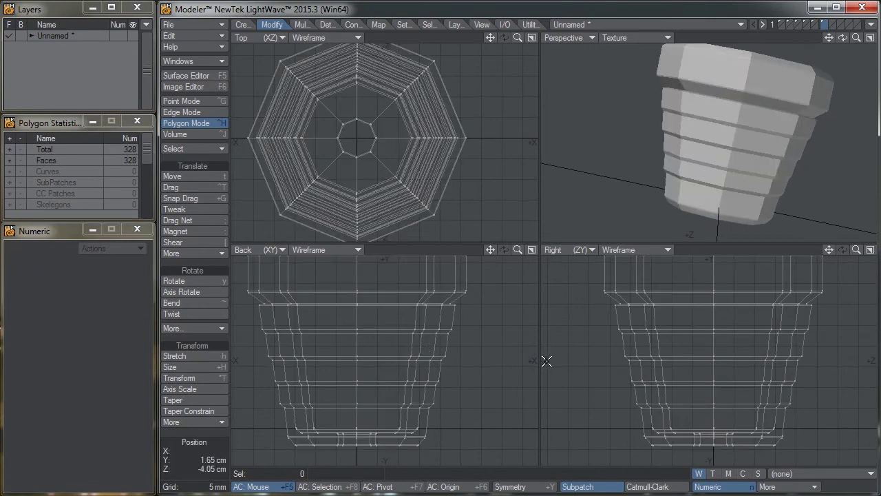
Step: Switch to edge selection and select the complete lower outer edge loop of the first step below the rim
{"action": "key", "text": "space"}
{"action": "key", "text": "space"}
{"action": "left_click", "coordinate": [269, 333]}
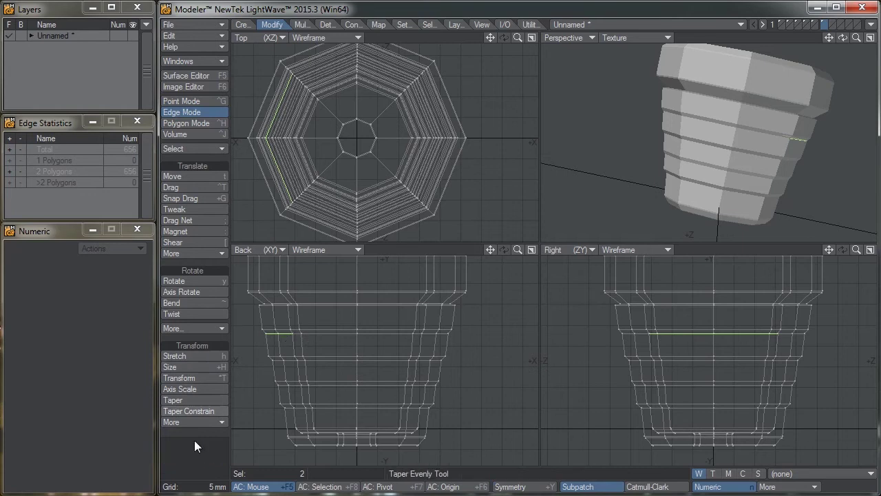
{"action": "left_click", "coordinate": [221, 453]}
{"action": "left_click_drag", "start_coordinate": [729, 115], "coordinate": [734, 111], "text": "ctrl+alt"}
{"action": "mouse_move", "coordinate": [734, 110]}
{"action": "left_mouse_down", "text": "alt+shift"}
{"action": "mouse_move", "coordinate": [732, 128]}
{"action": "mouse_move", "coordinate": [733, 113]}
{"action": "left_mouse_up", "text": "alt+shift"}
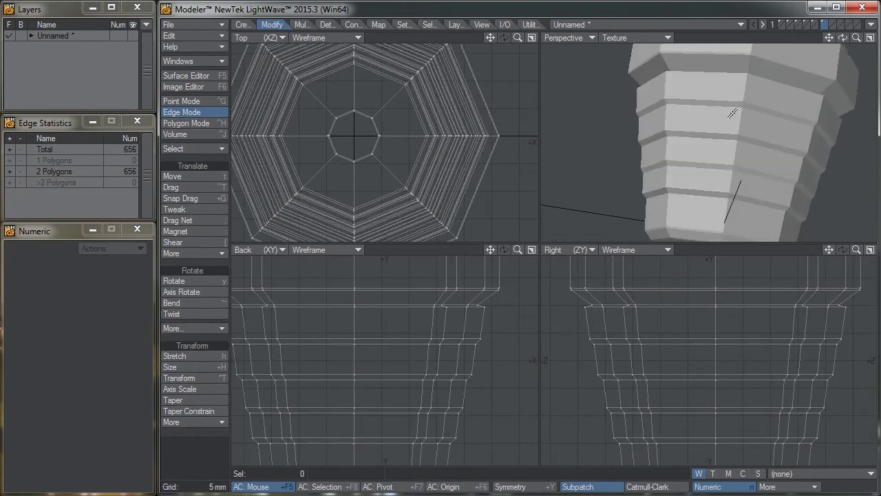
{"action": "left_click", "coordinate": [730, 111]}
{"action": "left_click", "coordinate": [755, 112]}
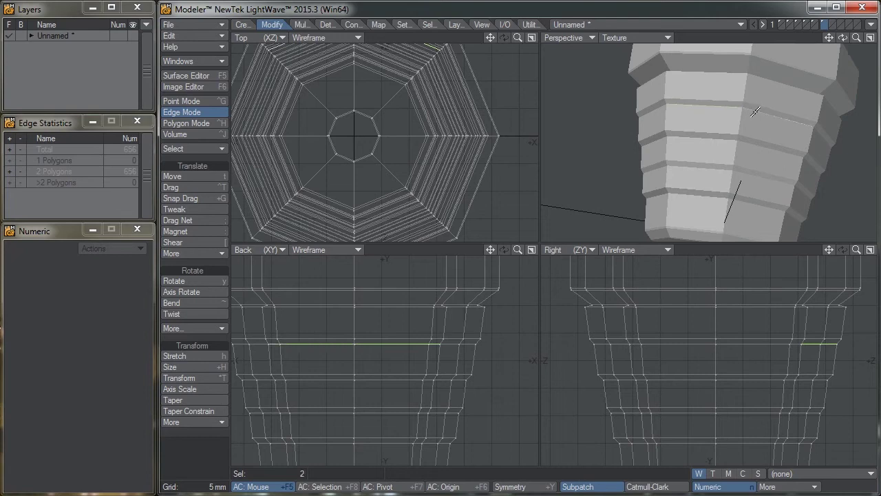
{"action": "key", "text": "]"}
Step: Add the matching lower outer edge loops of the three steps underneath to the selection
{"action": "left_click", "coordinate": [714, 140]}
{"action": "left_click", "coordinate": [759, 148]}
{"action": "key", "text": "]"}
{"action": "mouse_move", "coordinate": [727, 172]}
{"action": "left_mouse_down"}
{"action": "mouse_move", "coordinate": [748, 175]}
{"action": "mouse_move", "coordinate": [734, 218]}
{"action": "mouse_move", "coordinate": [716, 205]}
{"action": "mouse_move", "coordinate": [745, 206]}
{"action": "left_mouse_up"}
Step: Chamfer the four selected edge loops by a very small amount, clear the selection and return to polygon selection
{"action": "left_click", "coordinate": [305, 25]}
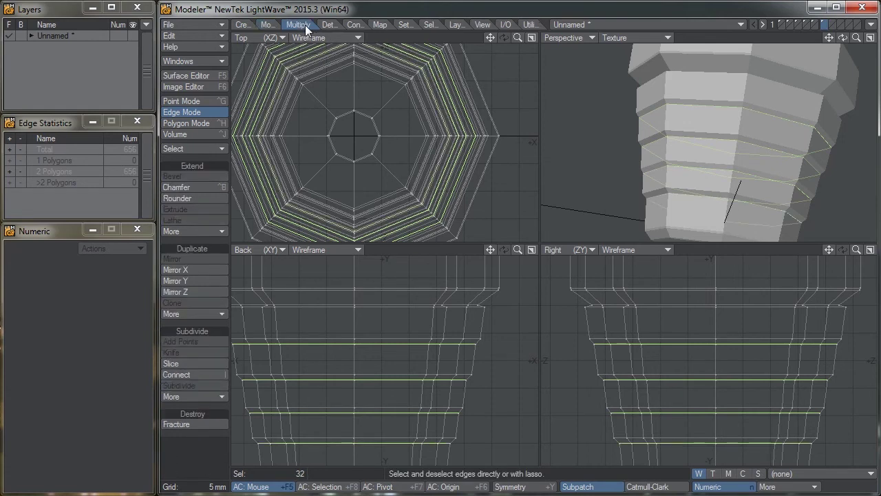
{"action": "left_click", "coordinate": [196, 187]}
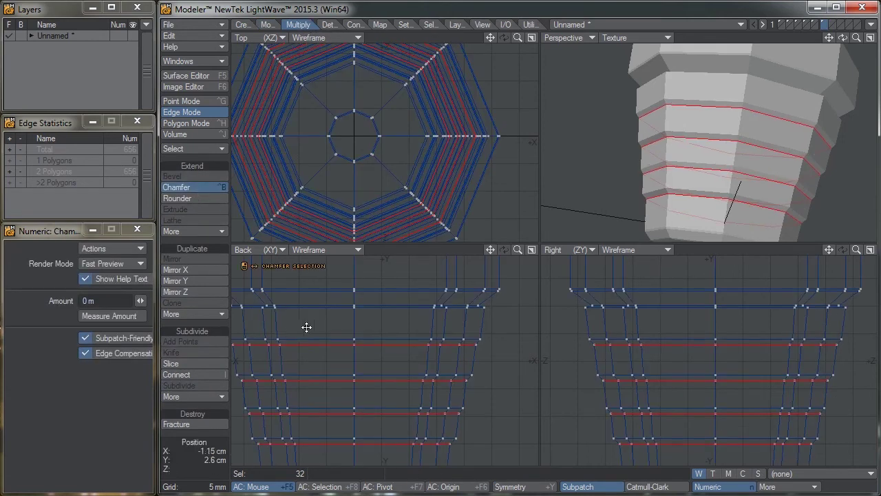
{"action": "left_click_drag", "start_coordinate": [306, 327], "coordinate": [382, 299], "text": "alt"}
{"action": "left_click_drag", "start_coordinate": [310, 310], "coordinate": [481, 311], "text": "ctrl+alt"}
{"action": "left_click_drag", "start_coordinate": [379, 325], "coordinate": [383, 325]}
{"action": "key", "text": "space"}
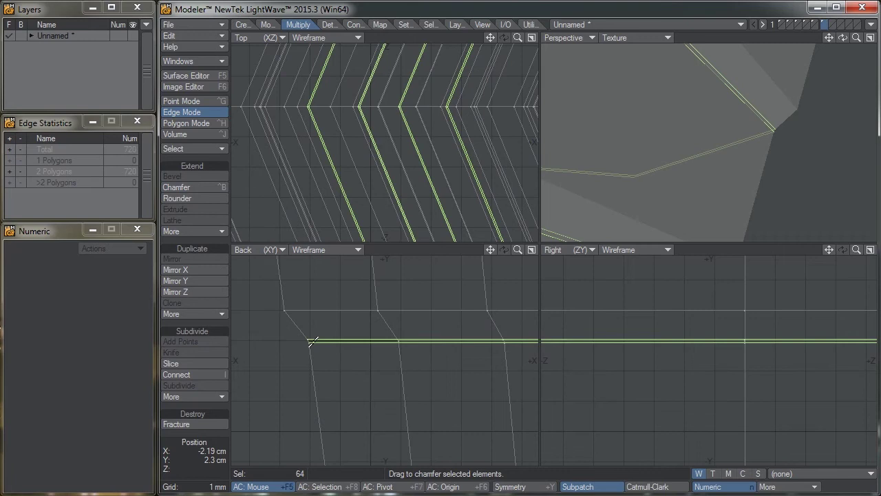
{"action": "key", "text": "space"}
{"action": "left_click_drag", "start_coordinate": [446, 364], "coordinate": [294, 376], "text": "ctrl+alt"}
{"action": "left_click_drag", "start_coordinate": [411, 376], "coordinate": [358, 371], "text": "alt"}
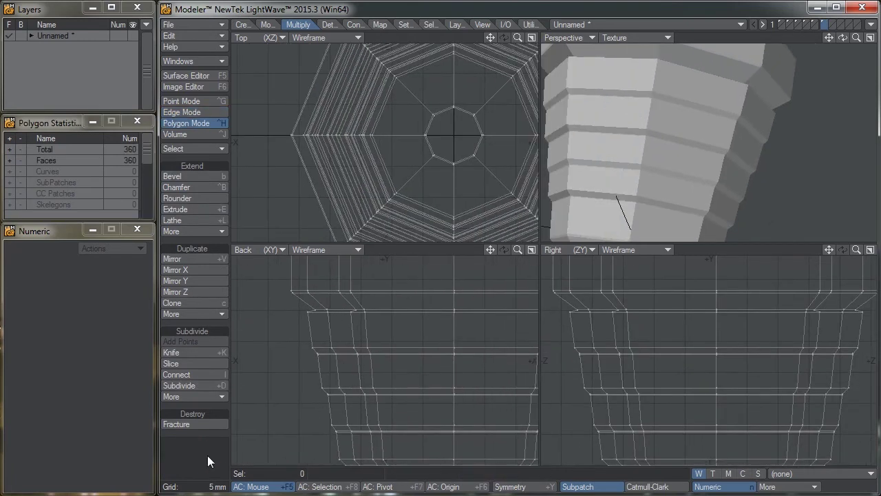
Step: Convert the chamfered stepped pot to SubPatches and check its sharpened steps from several angles
{"action": "key", "text": "a"}
{"action": "key", "text": "Tab"}
{"action": "left_click_drag", "start_coordinate": [648, 227], "coordinate": [721, 157], "text": "alt"}
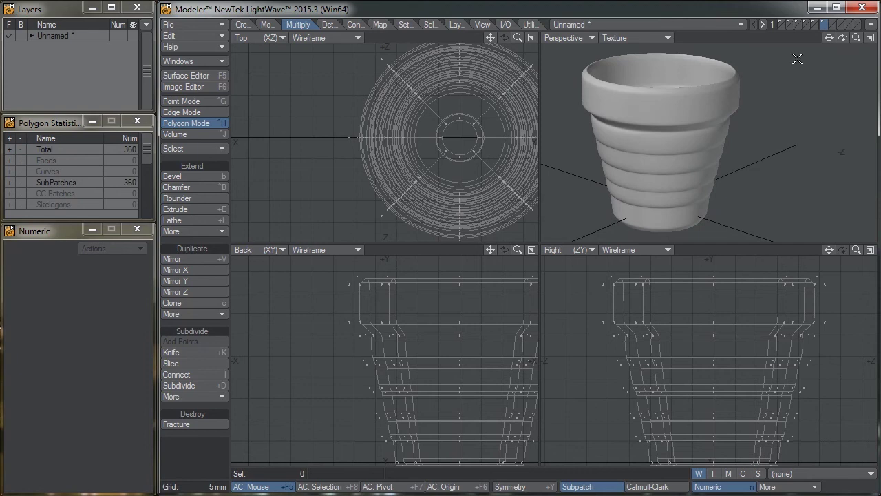
{"action": "key", "text": "a"}
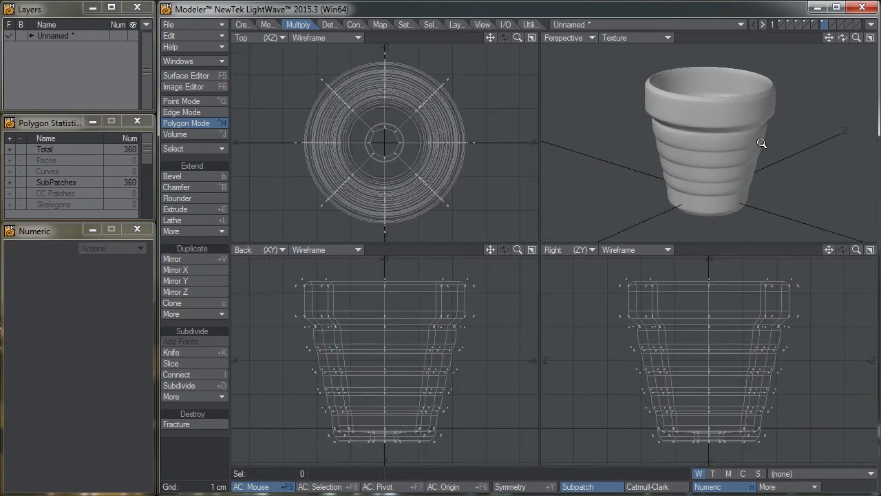
{"action": "key", "text": "period"}
{"action": "left_click_drag", "start_coordinate": [713, 134], "coordinate": [720, 93], "text": "alt"}
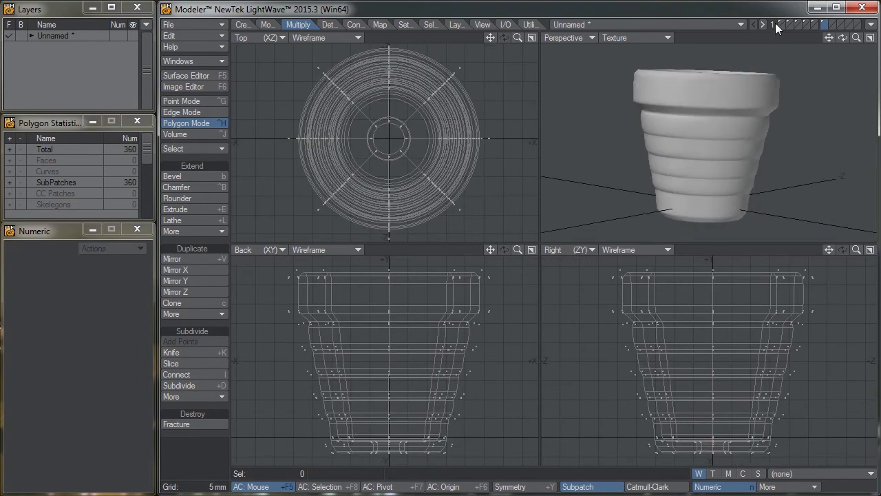
Step: Compare the pot variants layer by layer, from the original flat-faced pot to the stepped one
{"action": "left_click", "coordinate": [781, 24]}
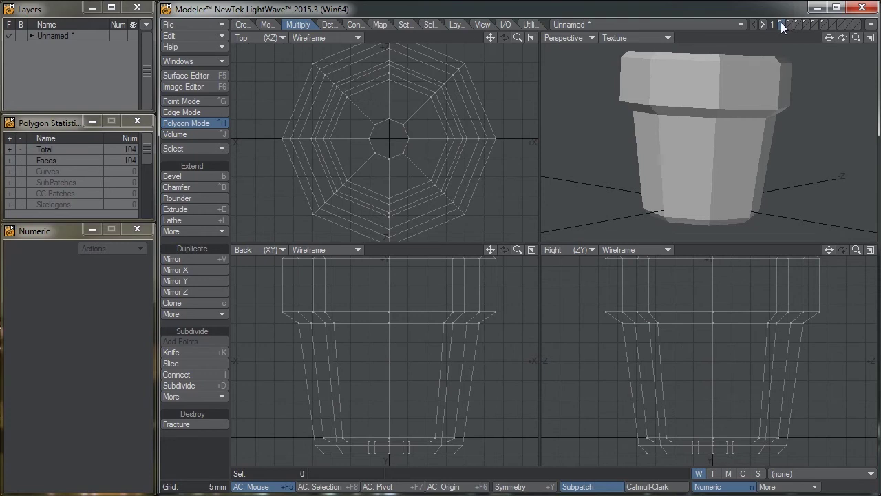
{"action": "left_click", "coordinate": [789, 25]}
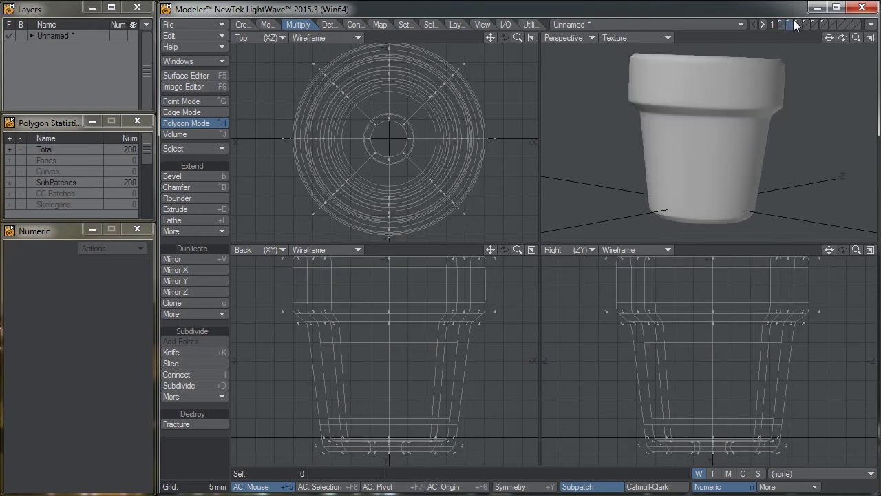
{"action": "left_click", "coordinate": [801, 24]}
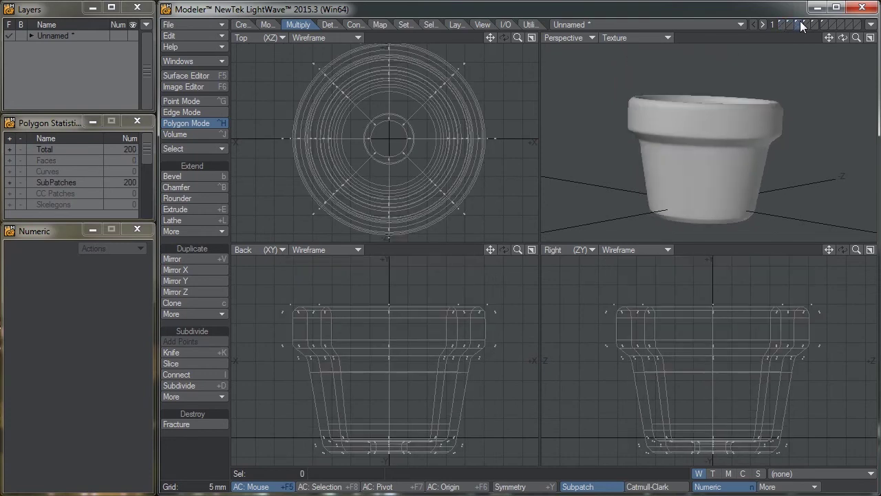
{"action": "left_click", "coordinate": [807, 25]}
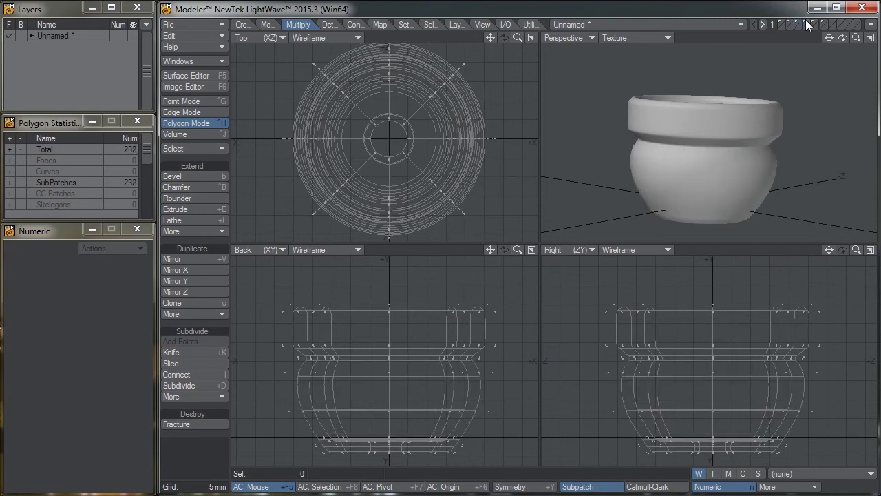
{"action": "left_click", "coordinate": [816, 23]}
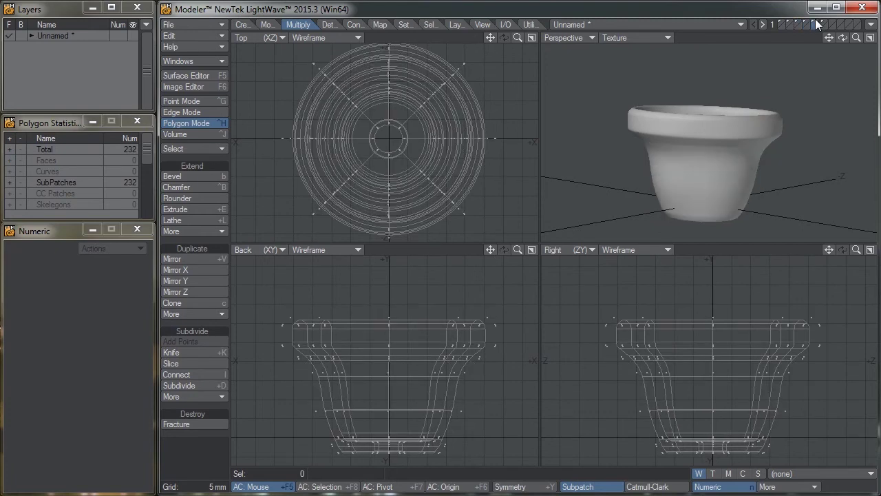
{"action": "left_click", "coordinate": [824, 25]}
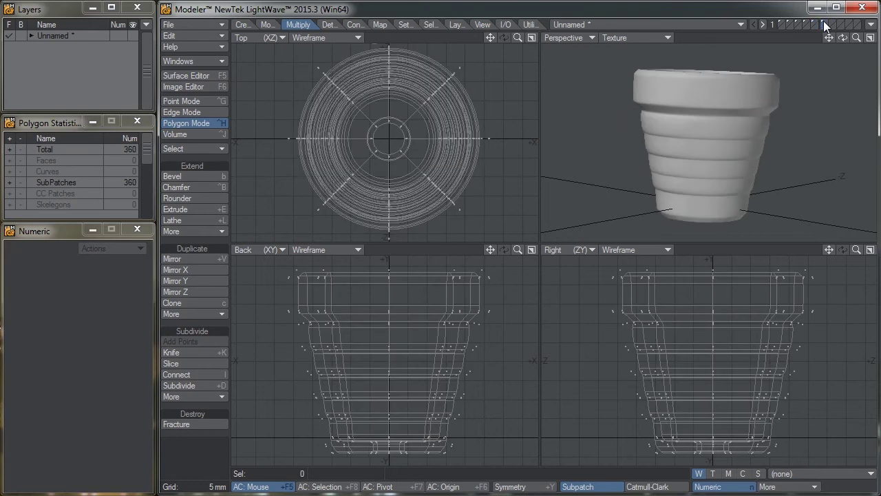
{"action": "left_click_drag", "start_coordinate": [739, 166], "coordinate": [726, 108], "text": "alt"}
{"action": "key", "text": "t"}
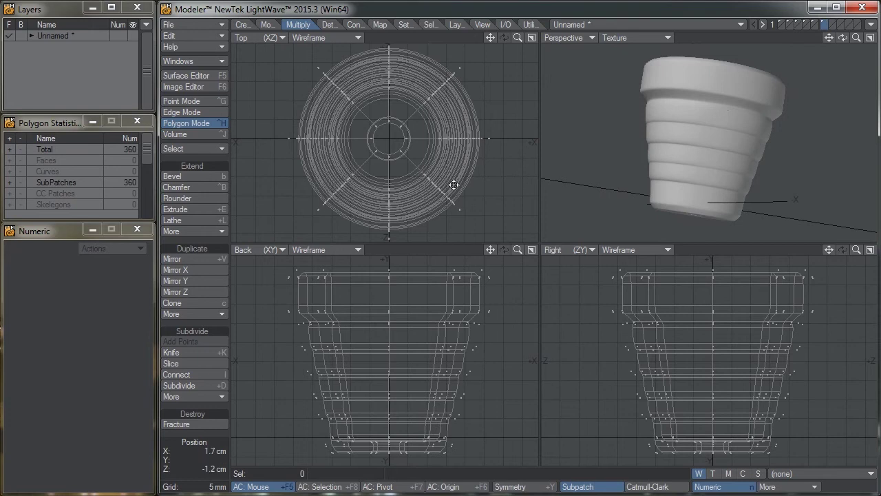
Step: Copy the tall plain SubPatch pot from the second layer into the empty seventh layer
{"action": "left_click", "coordinate": [801, 25]}
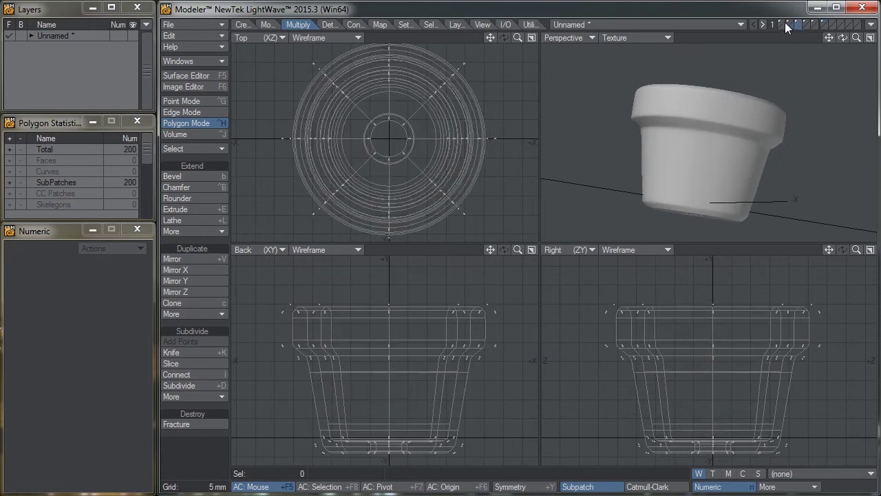
{"action": "left_click", "coordinate": [789, 23]}
{"action": "key", "text": "a"}
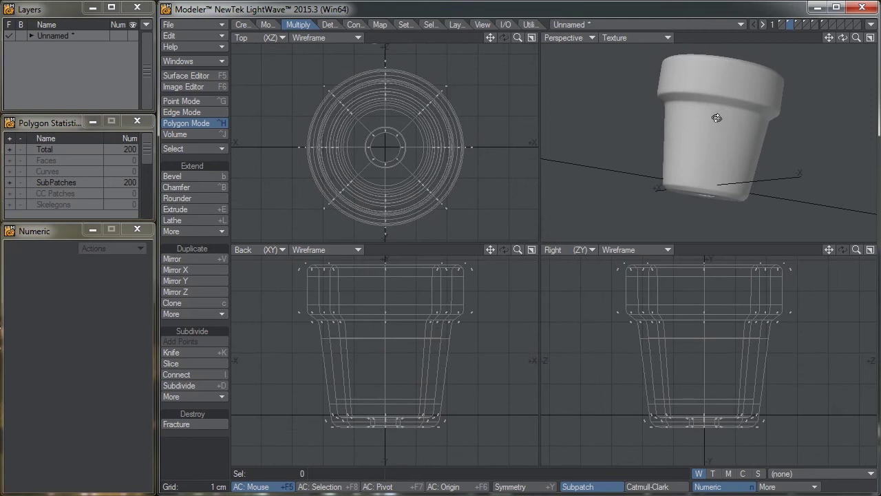
{"action": "left_click", "coordinate": [832, 24]}
{"action": "left_click", "coordinate": [833, 24]}
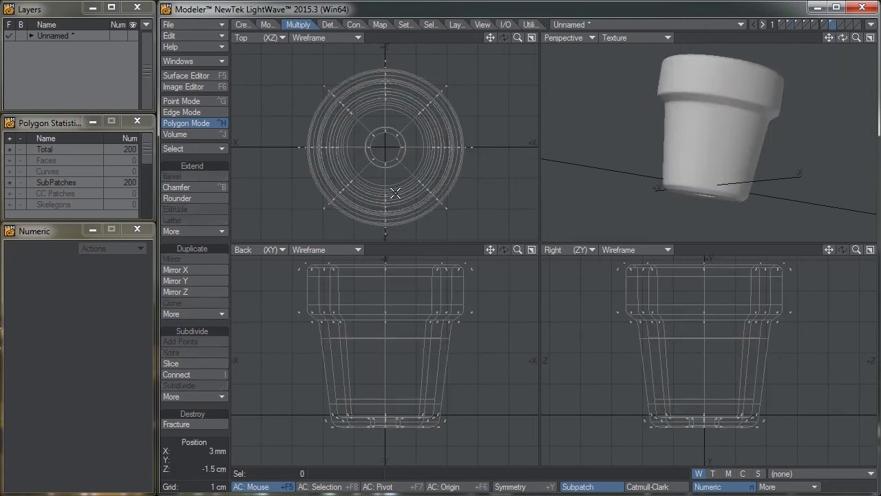
{"action": "left_click_drag", "start_coordinate": [722, 95], "coordinate": [705, 175], "text": "alt"}
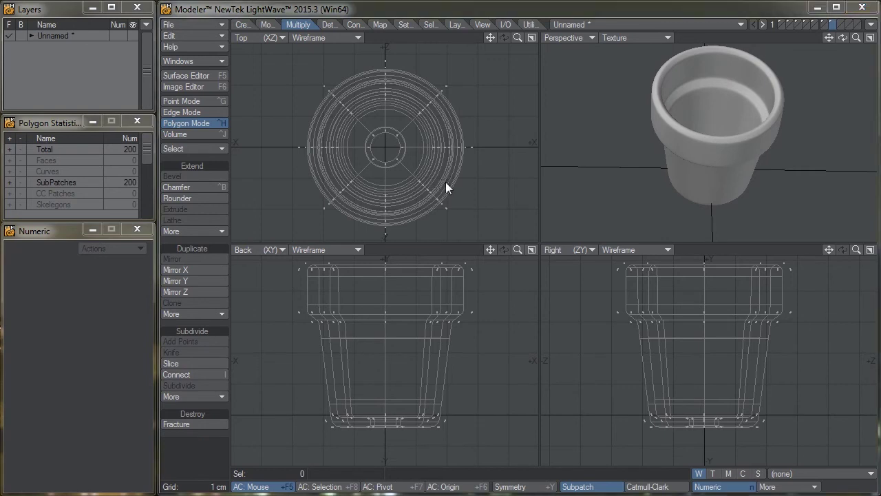
Step: Set the Subpatch Divisions to 3 in the General Options
{"action": "key", "text": "o"}
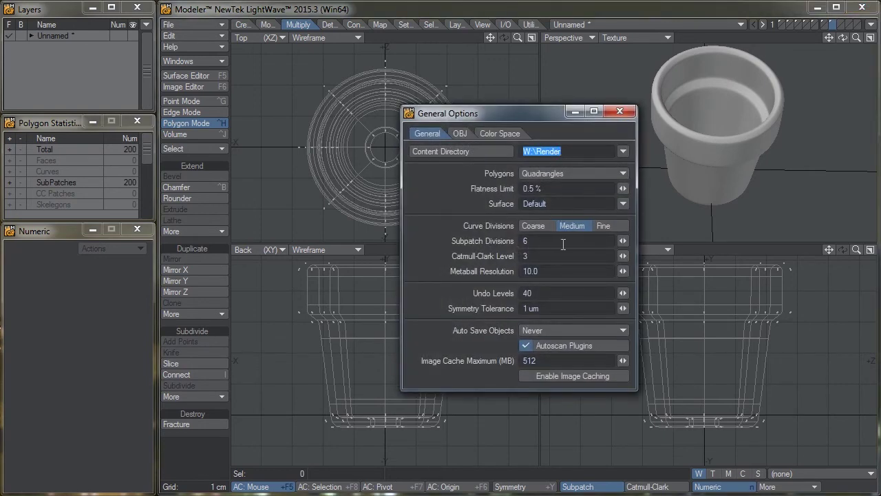
{"action": "left_click", "coordinate": [563, 241]}
{"action": "left_click_drag", "start_coordinate": [508, 113], "coordinate": [650, 116]}
{"action": "type", "text": "3"}
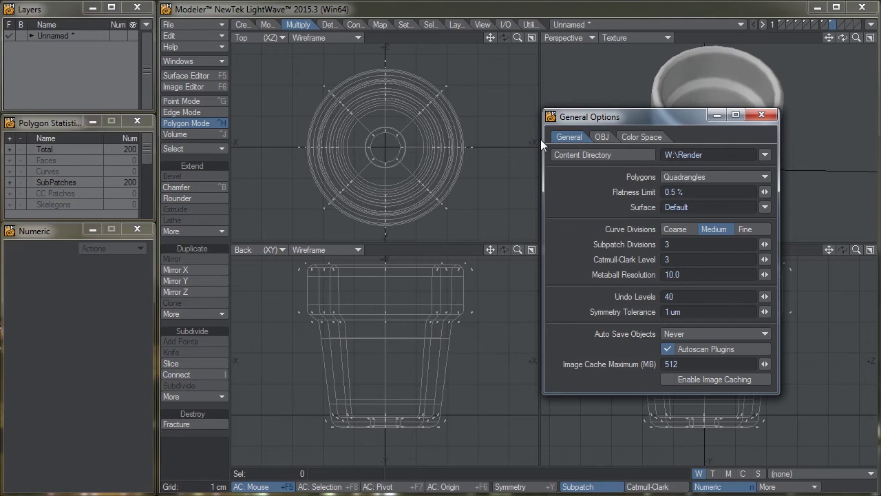
Step: Freeze the copied SubPatch pot into regular polygons, inspect it down to the drainage hole, and close the General Options
{"action": "key", "text": "ctrl+d"}
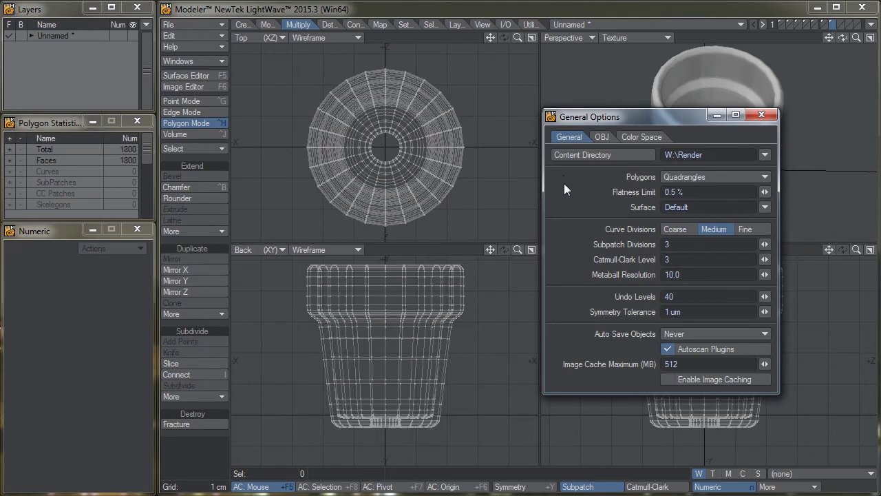
{"action": "left_click_drag", "start_coordinate": [661, 116], "coordinate": [514, 100]}
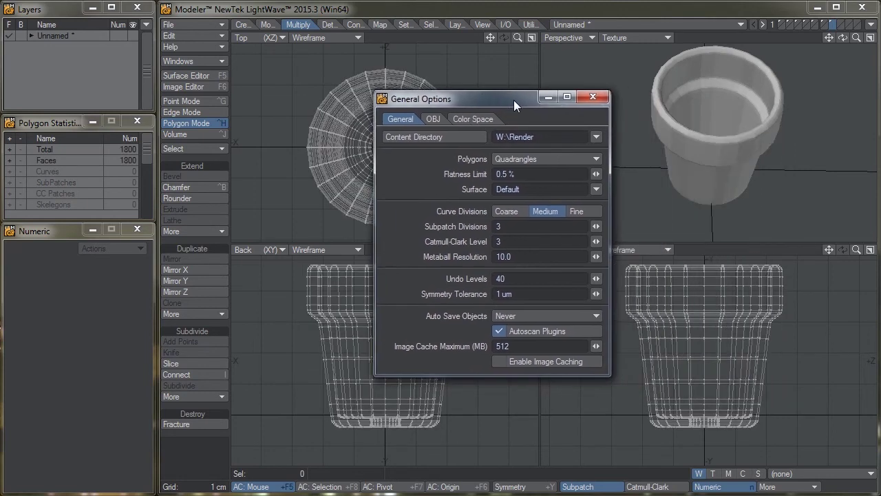
{"action": "left_click_drag", "start_coordinate": [725, 181], "coordinate": [749, 71], "text": "alt"}
{"action": "left_click_drag", "start_coordinate": [716, 100], "coordinate": [723, 98], "text": "alt"}
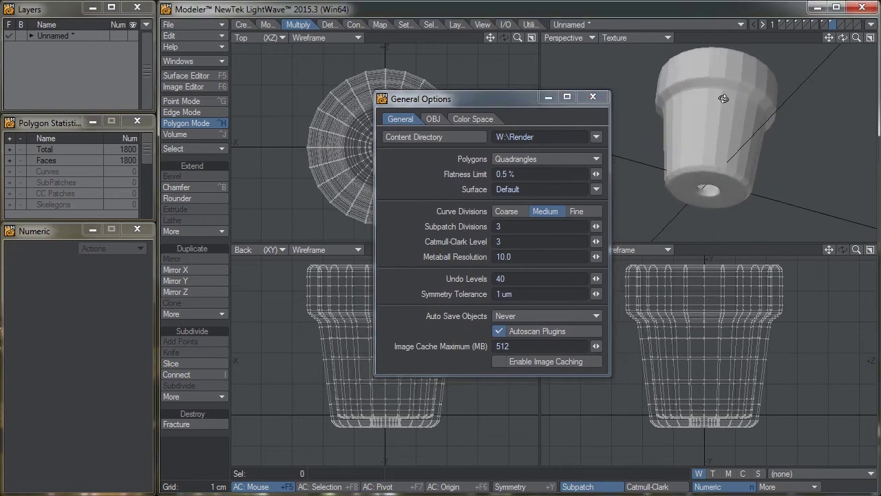
{"action": "left_click", "coordinate": [596, 99]}
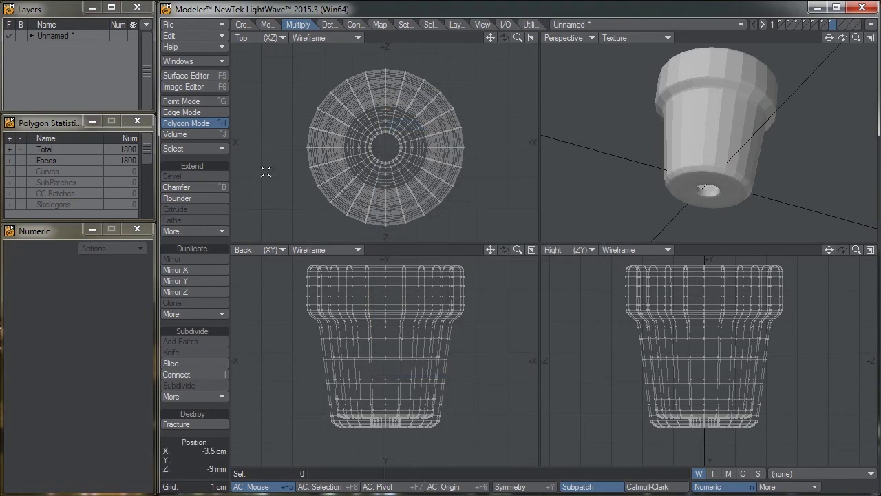
Step: Switch to edge selection and select one full vertical row of edges on the outer wall below the rim
{"action": "left_click", "coordinate": [249, 25]}
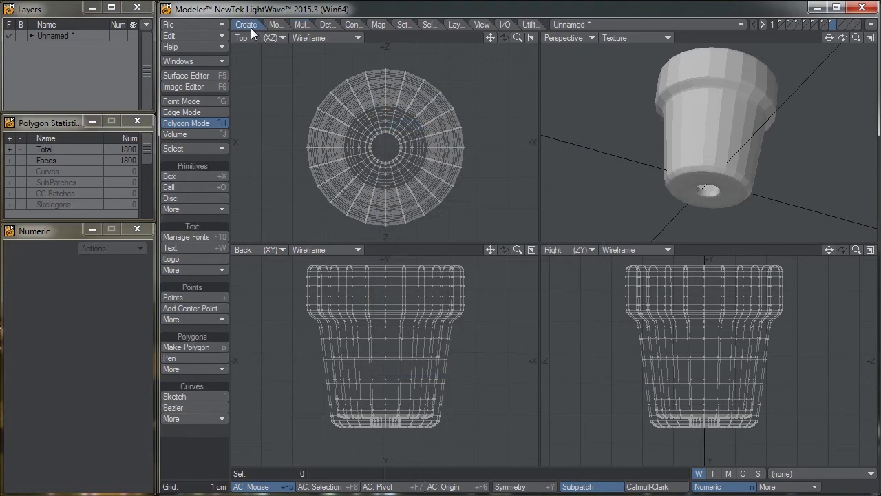
{"action": "left_click", "coordinate": [197, 112]}
{"action": "scroll", "coordinate": [719, 103], "scroll_direction": "up", "scroll_amount": 3}
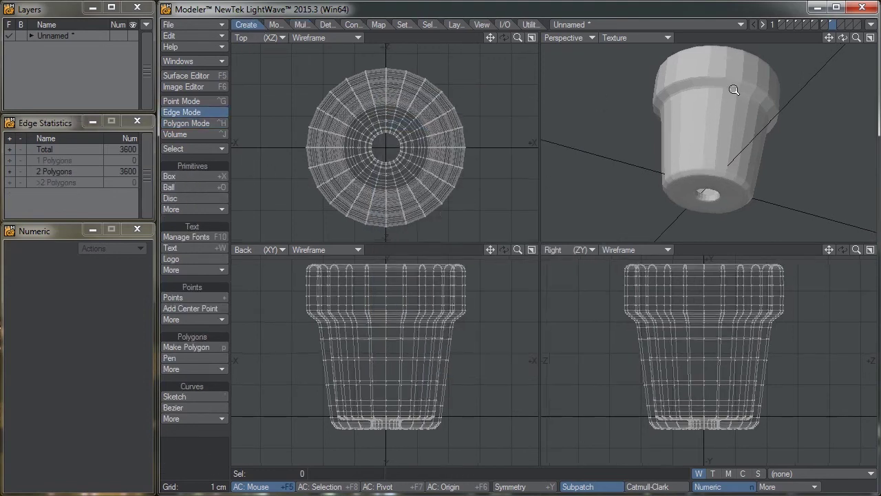
{"action": "mouse_move", "coordinate": [699, 145]}
{"action": "left_mouse_down", "text": "alt"}
{"action": "mouse_move", "coordinate": [722, 169]}
{"action": "mouse_move", "coordinate": [729, 133]}
{"action": "left_mouse_up", "text": "alt"}
{"action": "left_click", "coordinate": [741, 132]}
{"action": "left_click", "coordinate": [721, 135]}
{"action": "left_click", "coordinate": [730, 172]}
{"action": "left_click", "coordinate": [729, 206]}
Step: Add two more vertical edge rows on the outer wall, skipping one row between each
{"action": "mouse_move", "coordinate": [739, 215]}
{"action": "left_mouse_down", "text": "alt+shift"}
{"action": "mouse_move", "coordinate": [730, 187]}
{"action": "mouse_move", "coordinate": [745, 187]}
{"action": "left_mouse_up", "text": "alt+shift"}
{"action": "left_click", "coordinate": [755, 187]}
{"action": "left_click", "coordinate": [760, 191], "text": "shift"}
{"action": "left_click", "coordinate": [759, 178], "text": "shift"}
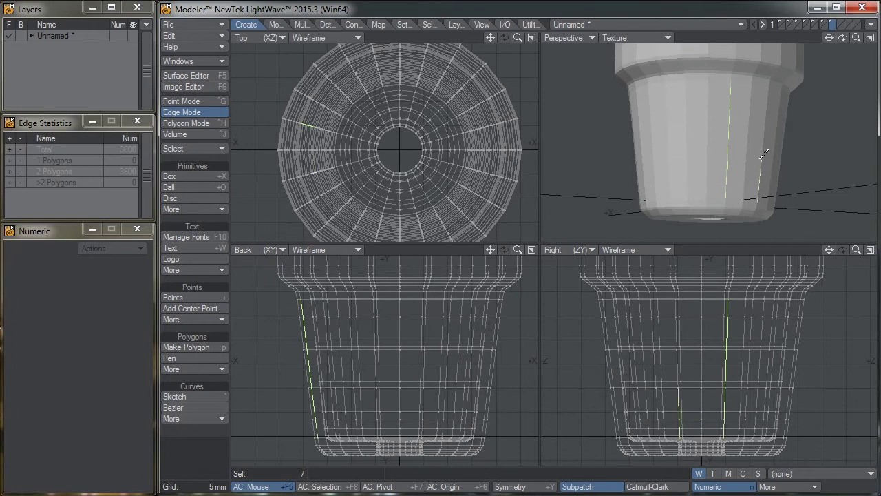
{"action": "mouse_move", "coordinate": [763, 149]}
{"action": "left_mouse_down"}
{"action": "mouse_move", "coordinate": [769, 106]}
{"action": "mouse_move", "coordinate": [715, 102]}
{"action": "mouse_move", "coordinate": [748, 110]}
{"action": "mouse_move", "coordinate": [765, 194]}
{"action": "left_mouse_up"}
{"action": "left_click", "coordinate": [768, 100], "text": "shift"}
{"action": "left_click", "coordinate": [725, 98], "text": "shift"}
{"action": "left_click", "coordinate": [724, 96], "text": "shift"}
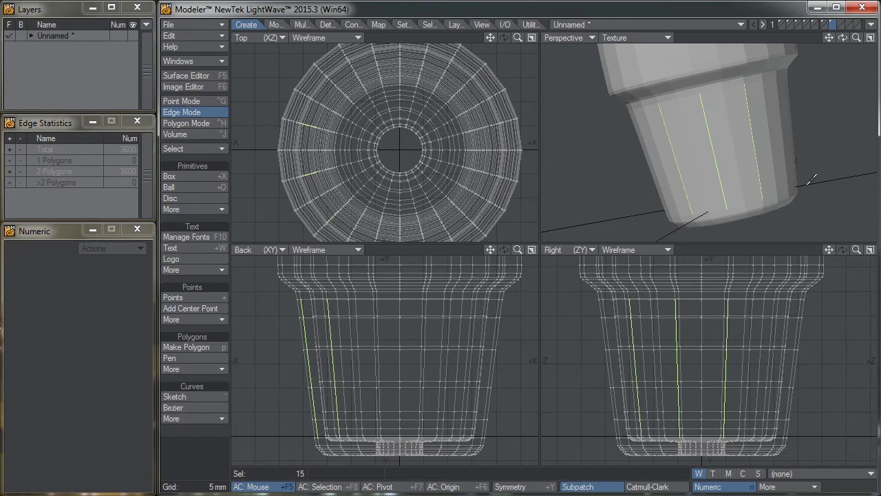
Step: Continue adding every other vertical edge row around the outer wall to the selection, from the rim's underside to the base
{"action": "left_click_drag", "start_coordinate": [811, 179], "coordinate": [764, 192], "text": "alt"}
{"action": "left_click_drag", "start_coordinate": [703, 90], "coordinate": [704, 105], "text": "alt"}
{"action": "left_click_drag", "start_coordinate": [756, 112], "coordinate": [744, 210]}
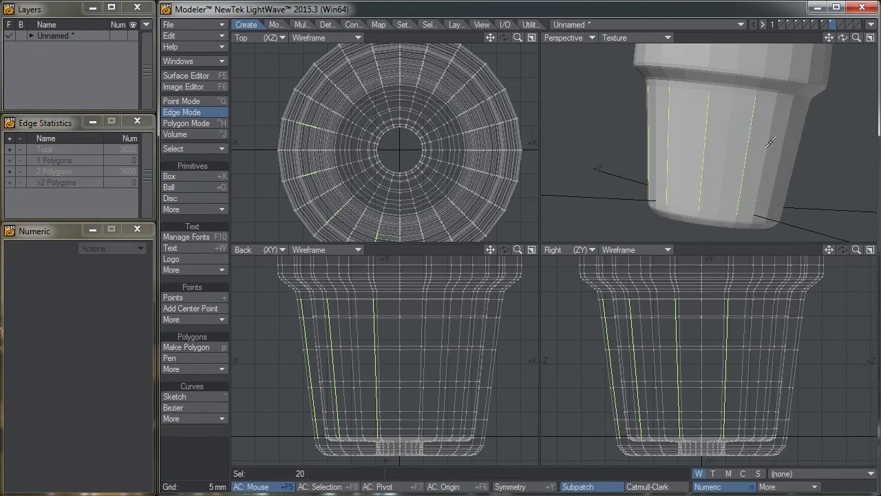
{"action": "mouse_move", "coordinate": [785, 115]}
{"action": "left_mouse_down", "text": "alt"}
{"action": "mouse_move", "coordinate": [734, 95]}
{"action": "mouse_move", "coordinate": [752, 123]}
{"action": "mouse_move", "coordinate": [757, 204]}
{"action": "mouse_move", "coordinate": [779, 175]}
{"action": "mouse_move", "coordinate": [780, 142]}
{"action": "mouse_move", "coordinate": [780, 151]}
{"action": "left_mouse_up", "text": "alt"}
{"action": "left_click", "coordinate": [750, 101]}
{"action": "mouse_move", "coordinate": [780, 111]}
{"action": "left_mouse_down"}
{"action": "mouse_move", "coordinate": [780, 100]}
{"action": "mouse_move", "coordinate": [769, 183]}
{"action": "mouse_move", "coordinate": [772, 173]}
{"action": "left_mouse_up"}
{"action": "mouse_move", "coordinate": [802, 101]}
{"action": "left_mouse_down", "text": "alt"}
{"action": "mouse_move", "coordinate": [726, 118]}
{"action": "mouse_move", "coordinate": [746, 100]}
{"action": "mouse_move", "coordinate": [723, 93]}
{"action": "mouse_move", "coordinate": [748, 172]}
{"action": "mouse_move", "coordinate": [769, 182]}
{"action": "mouse_move", "coordinate": [780, 175]}
{"action": "left_mouse_up", "text": "alt"}
{"action": "left_click", "coordinate": [777, 176]}
{"action": "left_click_drag", "start_coordinate": [773, 144], "coordinate": [773, 120]}
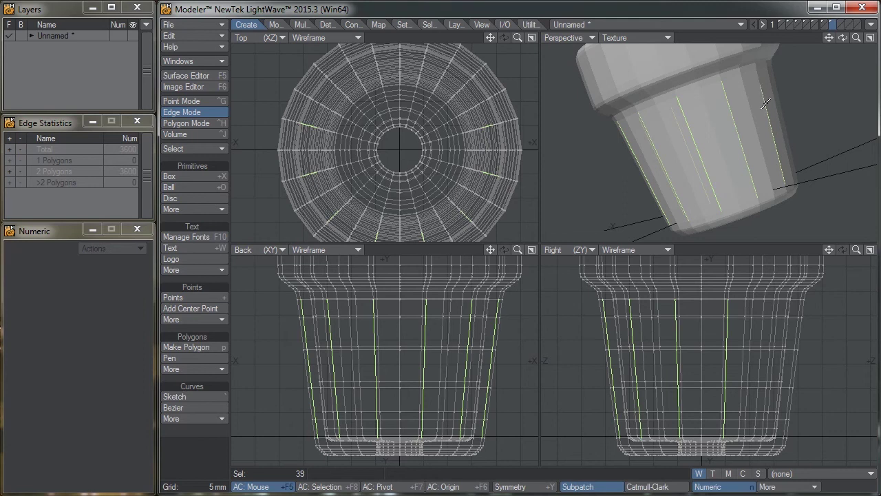
Step: Add the remaining alternate vertical edge rows so the selection runs all the way around the outer wall
{"action": "left_click", "coordinate": [762, 78]}
{"action": "mouse_move", "coordinate": [798, 151]}
{"action": "left_mouse_down", "text": "alt"}
{"action": "mouse_move", "coordinate": [763, 165]}
{"action": "mouse_move", "coordinate": [805, 181]}
{"action": "mouse_move", "coordinate": [749, 182]}
{"action": "mouse_move", "coordinate": [754, 201]}
{"action": "mouse_move", "coordinate": [762, 102]}
{"action": "left_mouse_up", "text": "alt"}
{"action": "left_click_drag", "start_coordinate": [777, 137], "coordinate": [711, 130], "text": "alt"}
{"action": "left_click_drag", "start_coordinate": [740, 99], "coordinate": [746, 198]}
{"action": "left_click_drag", "start_coordinate": [774, 150], "coordinate": [700, 171], "text": "alt"}
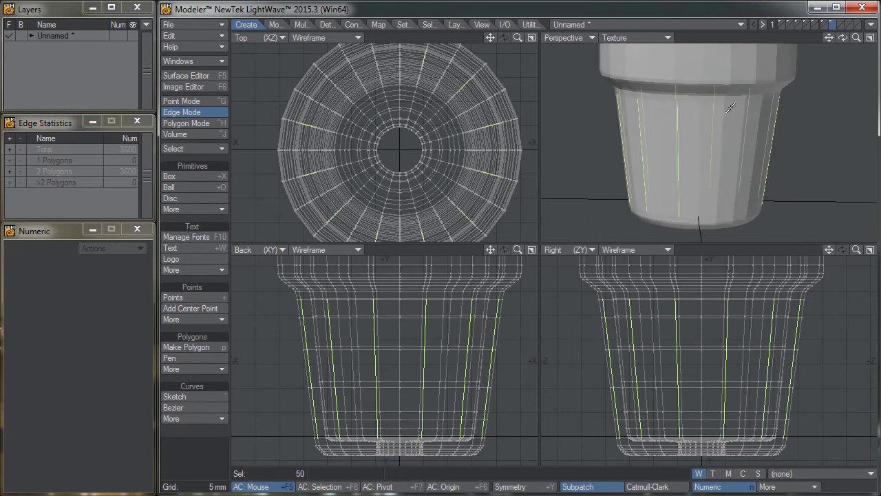
{"action": "left_click_drag", "start_coordinate": [719, 115], "coordinate": [723, 130]}
{"action": "mouse_move", "coordinate": [719, 189]}
{"action": "left_mouse_down"}
{"action": "mouse_move", "coordinate": [717, 212]}
{"action": "mouse_move", "coordinate": [749, 198]}
{"action": "mouse_move", "coordinate": [756, 146]}
{"action": "mouse_move", "coordinate": [651, 120]}
{"action": "left_mouse_up"}
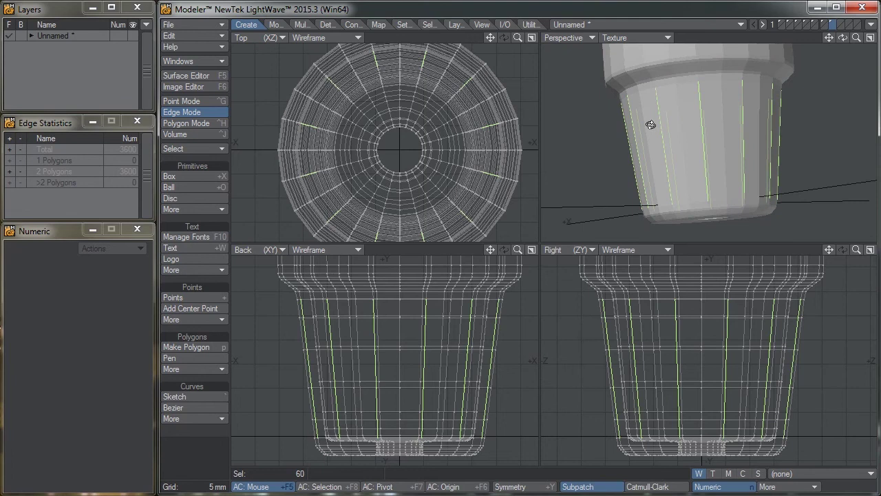
Step: Stretch the selected edge rows inward to 85% horizontally and vertically around the pot's center in the top view
{"action": "left_click", "coordinate": [272, 24]}
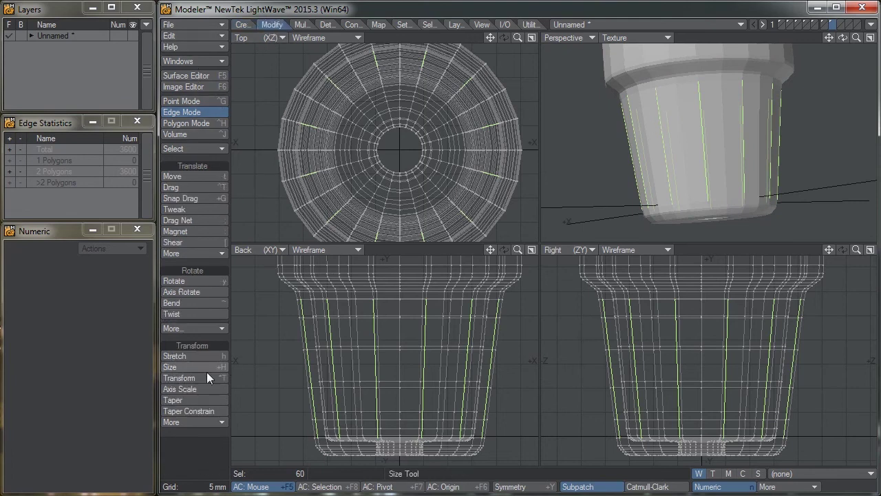
{"action": "left_click", "coordinate": [186, 356]}
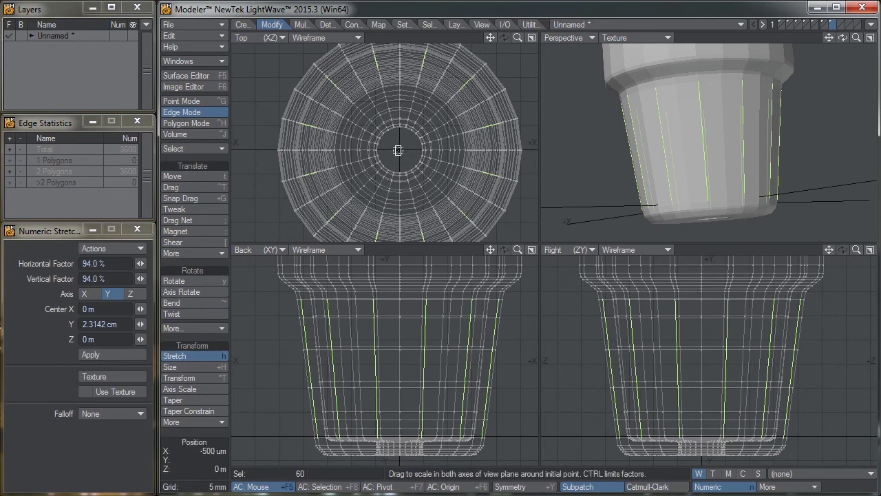
{"action": "left_click_drag", "start_coordinate": [399, 149], "coordinate": [389, 153]}
{"action": "key", "text": "ctrl+z"}
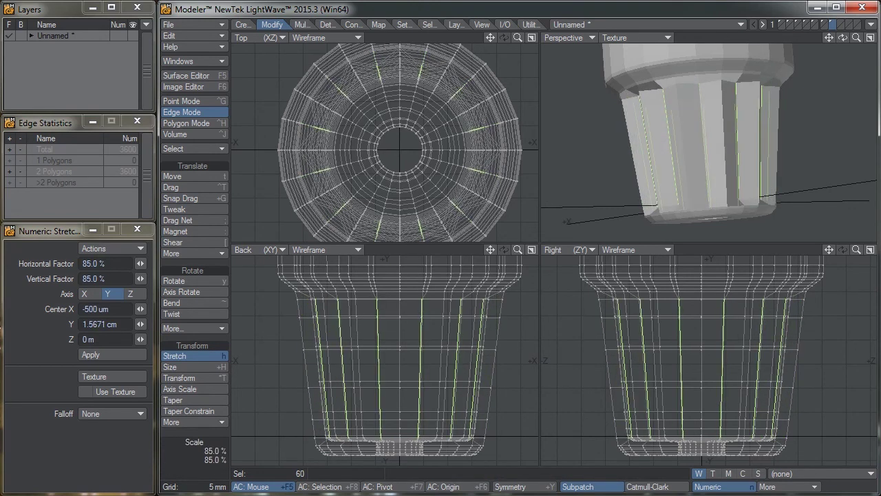
{"action": "key", "text": "space"}
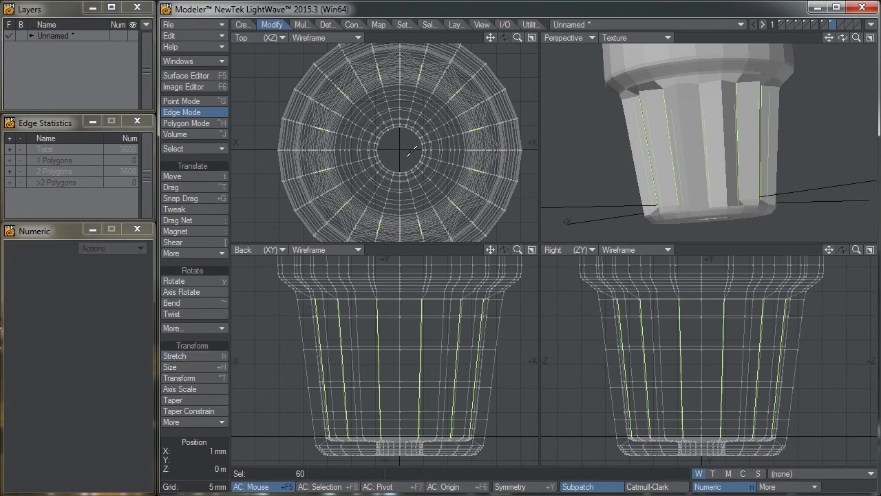
Step: Deselect the edges, convert the grooved pot to SubPatches and fit it in all views
{"action": "left_click", "coordinate": [225, 446]}
{"action": "left_click_drag", "start_coordinate": [669, 129], "coordinate": [692, 182], "text": "alt"}
{"action": "key", "text": "Tab"}
{"action": "key", "text": "a"}
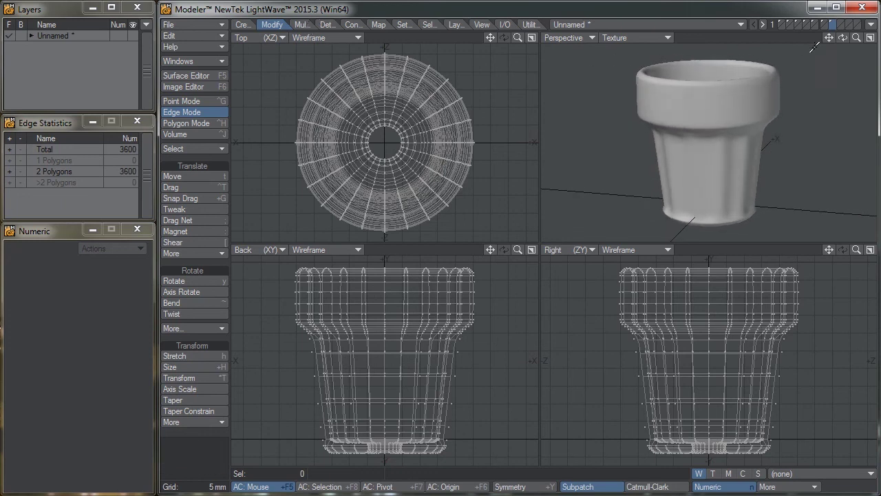
Step: Copy the grooved pot into the next layer and select all polygons of its lower body below the rim
{"action": "key", "text": "shift+apostrophe"}
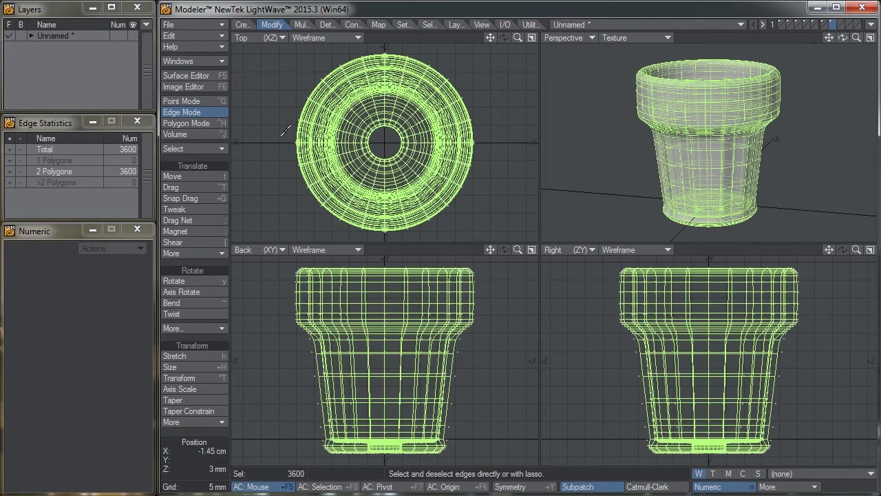
{"action": "left_click", "coordinate": [186, 123]}
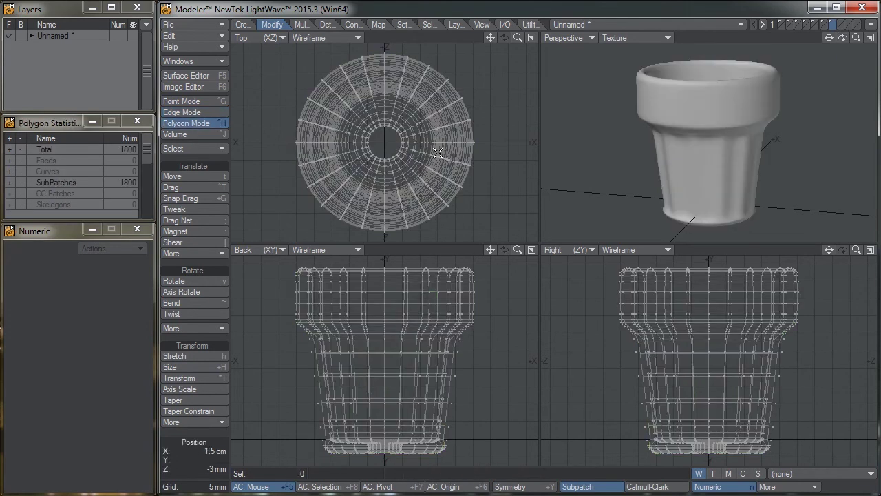
{"action": "left_click", "coordinate": [842, 26]}
{"action": "left_click", "coordinate": [843, 26]}
{"action": "mouse_move", "coordinate": [475, 344]}
{"action": "right_mouse_down"}
{"action": "mouse_move", "coordinate": [365, 343]}
{"action": "mouse_move", "coordinate": [261, 388]}
{"action": "mouse_move", "coordinate": [547, 410]}
{"action": "mouse_move", "coordinate": [531, 353]}
{"action": "right_mouse_up"}
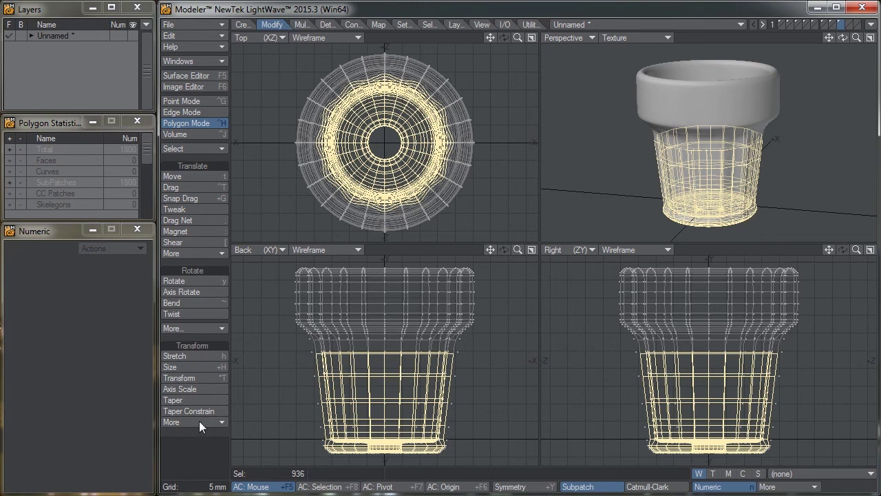
Step: Try to twist the selected lower body 45° around the Y axis with an automatic linear falloff range
{"action": "left_click", "coordinate": [190, 312]}
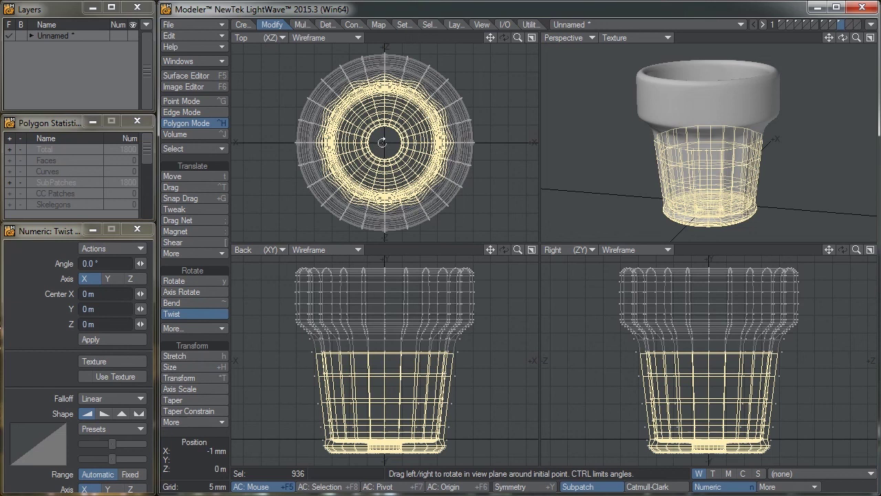
{"action": "left_click_drag", "start_coordinate": [384, 142], "coordinate": [415, 142]}
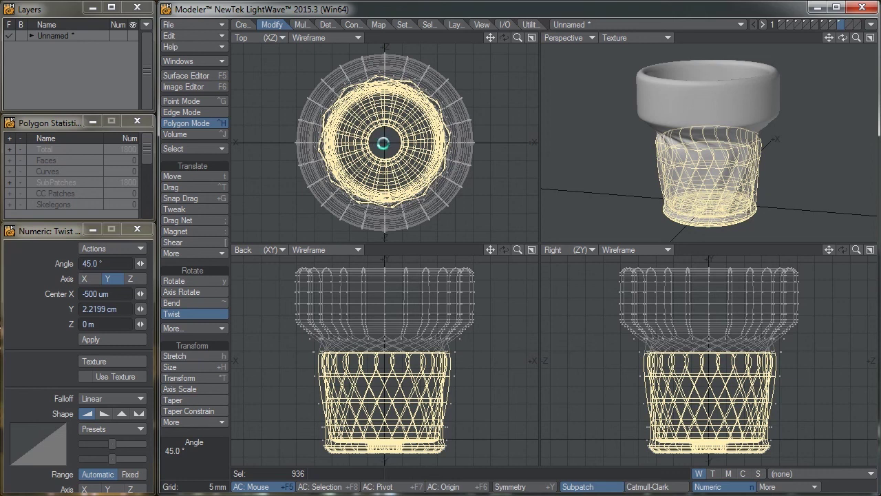
{"action": "left_click", "coordinate": [223, 435]}
{"action": "left_click", "coordinate": [223, 435]}
{"action": "left_click_drag", "start_coordinate": [682, 121], "coordinate": [659, 147], "text": "alt"}
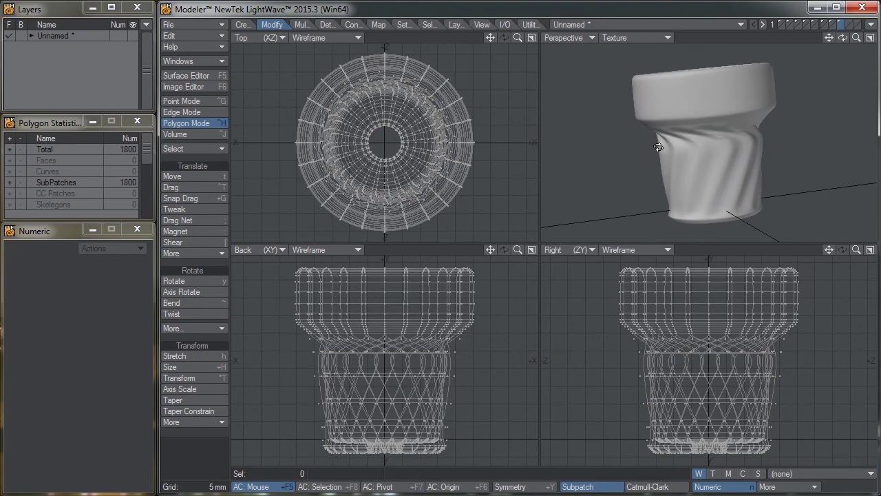
{"action": "key", "text": "ctrl+z"}
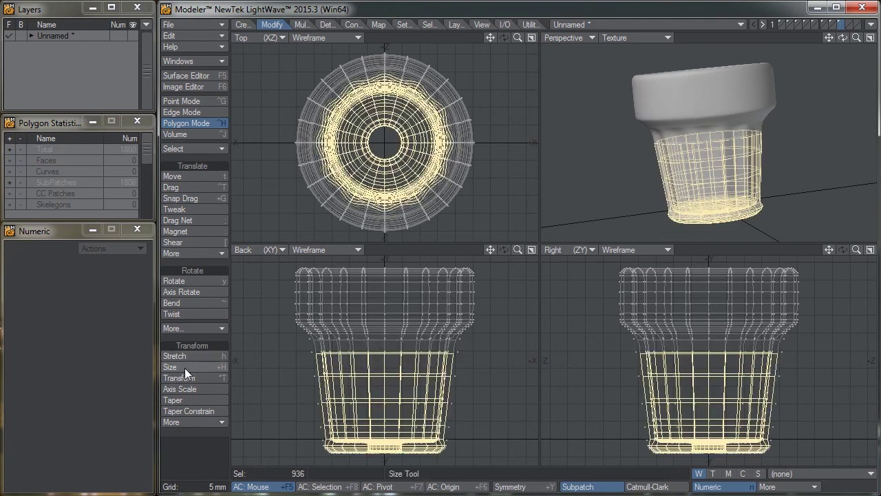
Step: Give the Twist tool a fixed falloff range along the pot's vertical center axis, spanning from below the rim to the base
{"action": "left_click", "coordinate": [187, 315]}
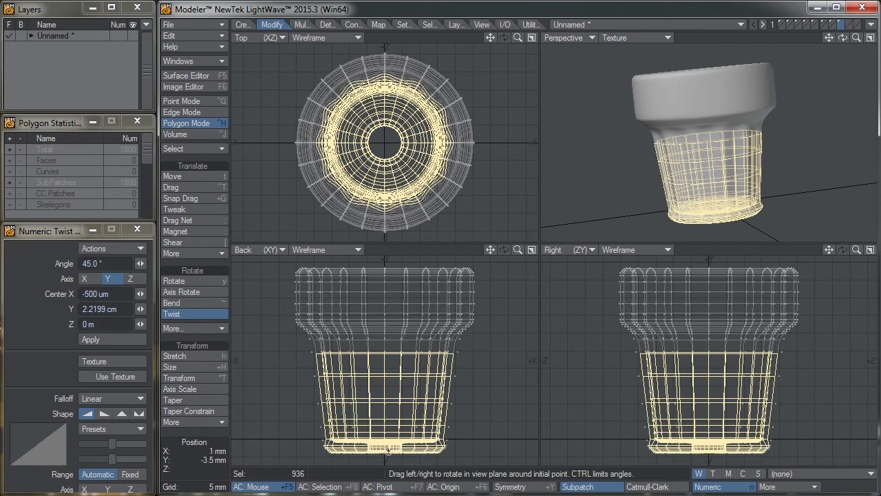
{"action": "right_click_drag", "start_coordinate": [382, 452], "coordinate": [446, 390]}
{"action": "right_click_drag", "start_coordinate": [381, 449], "coordinate": [385, 346]}
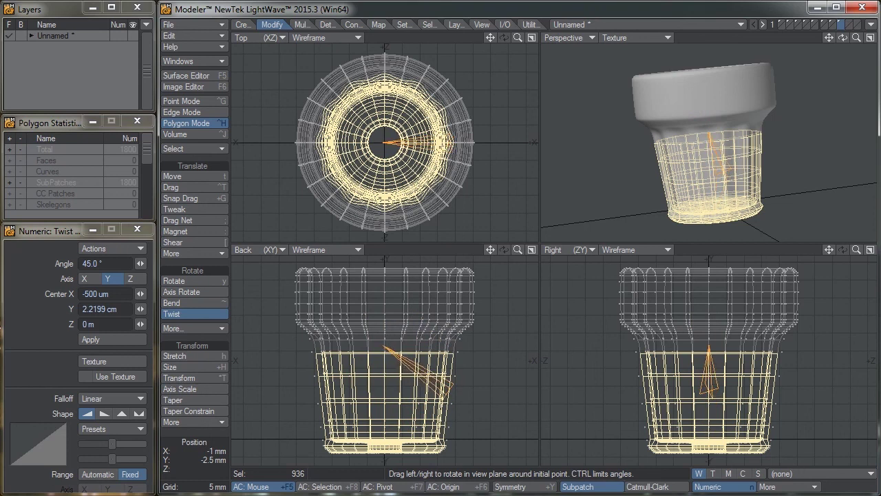
{"action": "right_click_drag", "start_coordinate": [449, 391], "coordinate": [384, 456]}
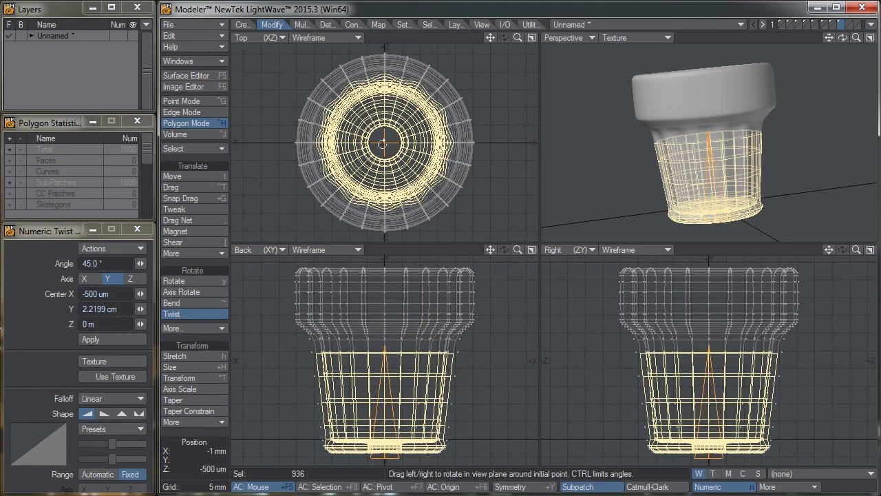
Step: Twist the selected lower body around the vertical axis using the fixed falloff, deselect it and inspect the spiral grooves
{"action": "left_click_drag", "start_coordinate": [383, 143], "coordinate": [365, 144]}
{"action": "key", "text": "space"}
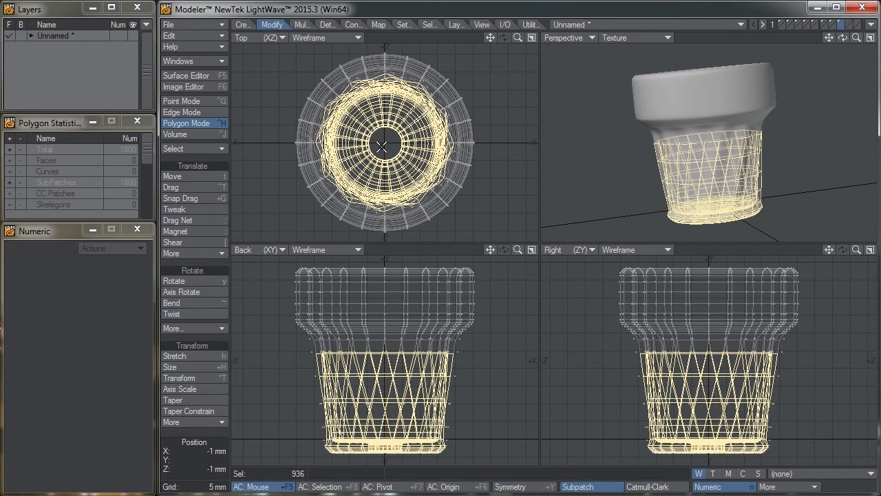
{"action": "left_click", "coordinate": [209, 432]}
{"action": "left_click_drag", "start_coordinate": [791, 147], "coordinate": [687, 234], "text": "alt"}
{"action": "mouse_move", "coordinate": [722, 128]}
{"action": "left_mouse_down", "text": "alt"}
{"action": "mouse_move", "coordinate": [720, 171]}
{"action": "mouse_move", "coordinate": [742, 177]}
{"action": "mouse_move", "coordinate": [726, 133]}
{"action": "left_mouse_up", "text": "alt"}
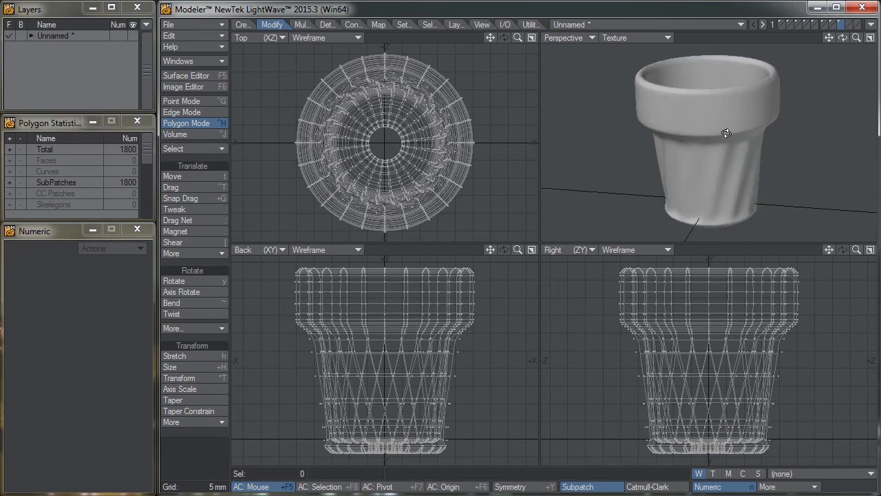